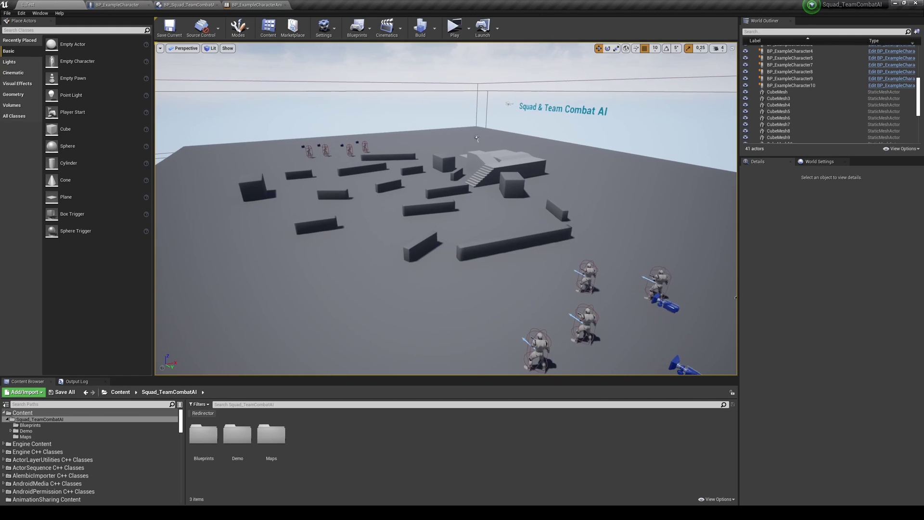
# Examine the demo level's layout, including both squads, their cameras and the cover obstacles between them
pyautogui.moveTo(562, 255); pyautogui.dragTo(569, 248)
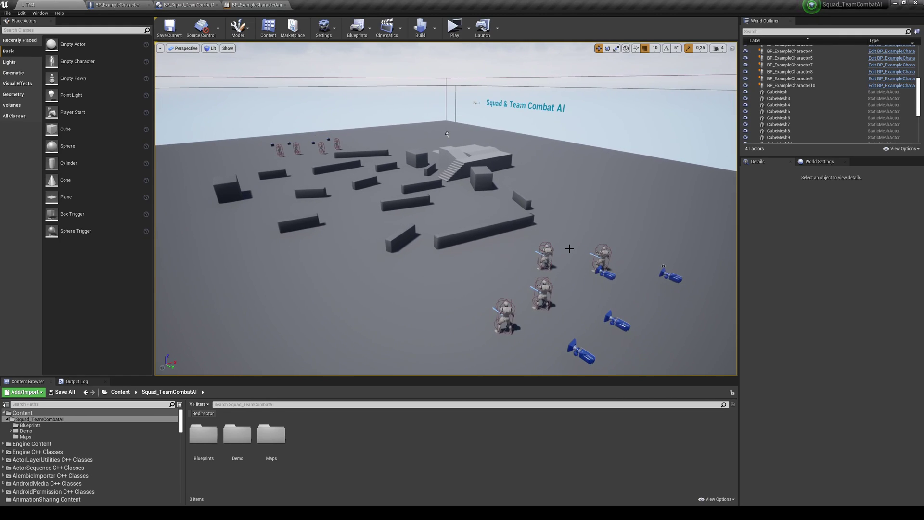
pyautogui.moveTo(582, 255); pyautogui.dragTo(578, 249, button='right')
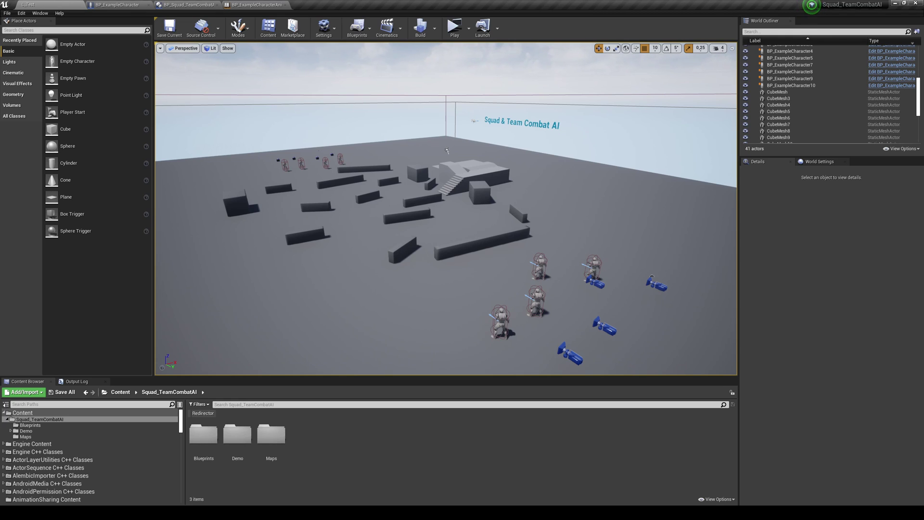
pyautogui.moveTo(260, 227)
pyautogui.mouseDown(button='right')
pyautogui.moveTo(273, 226)
pyautogui.moveTo(259, 227)
pyautogui.mouseUp(button='right')
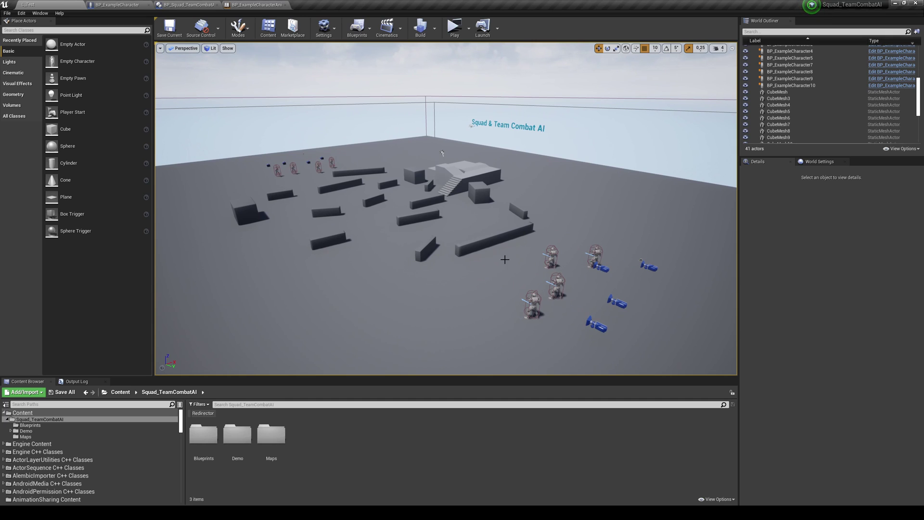
pyautogui.moveTo(564, 289); pyautogui.dragTo(588, 315, button='right')
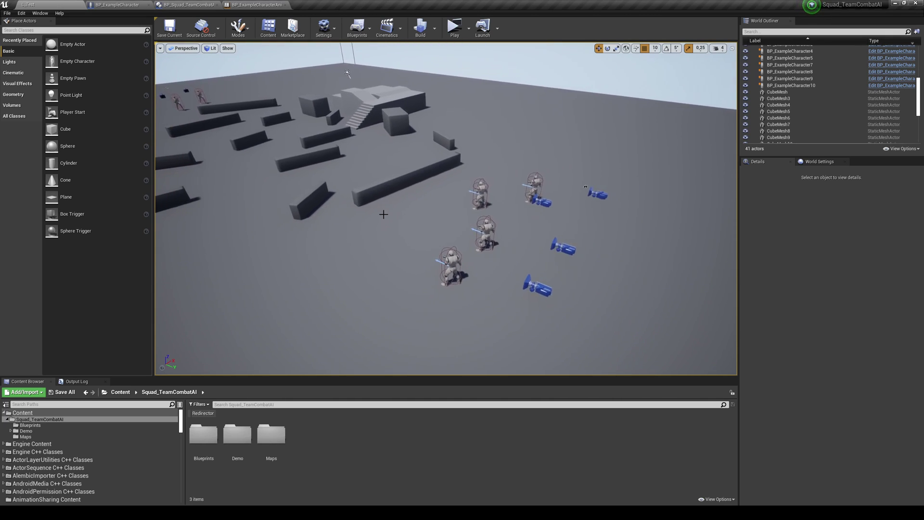
pyautogui.moveTo(384, 212); pyautogui.dragTo(380, 207, button='right')
pyautogui.moveTo(387, 100); pyautogui.dragTo(417, 263, button='right')
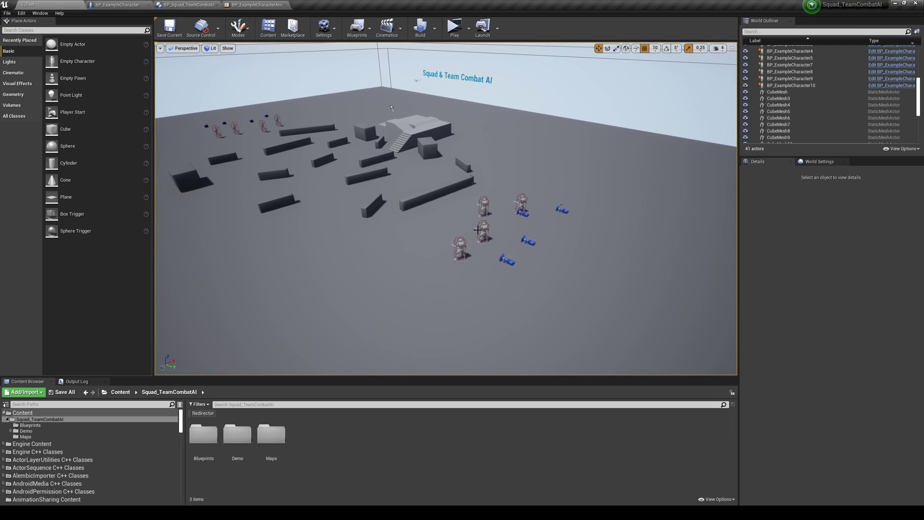
pyautogui.scroll(4, 477, 236)
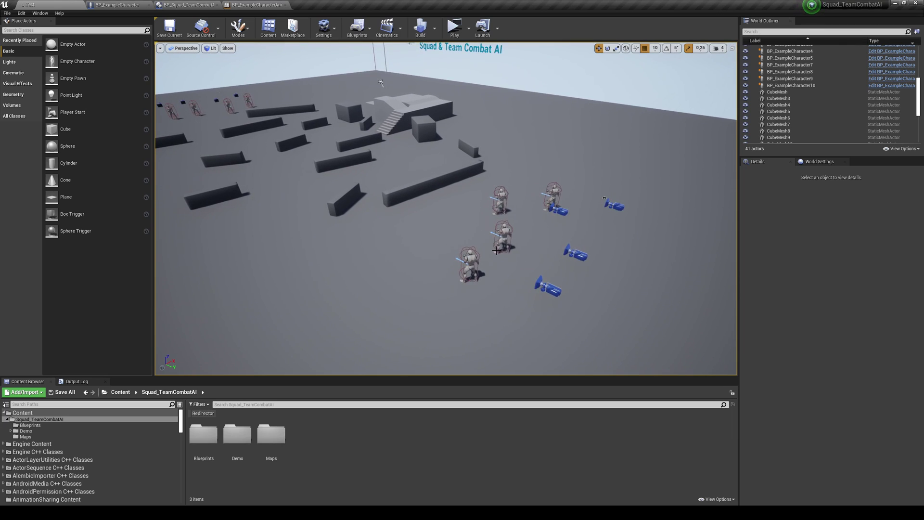
pyautogui.moveTo(493, 238); pyautogui.dragTo(482, 237, button='right')
pyautogui.scroll(-3, 452, 213)
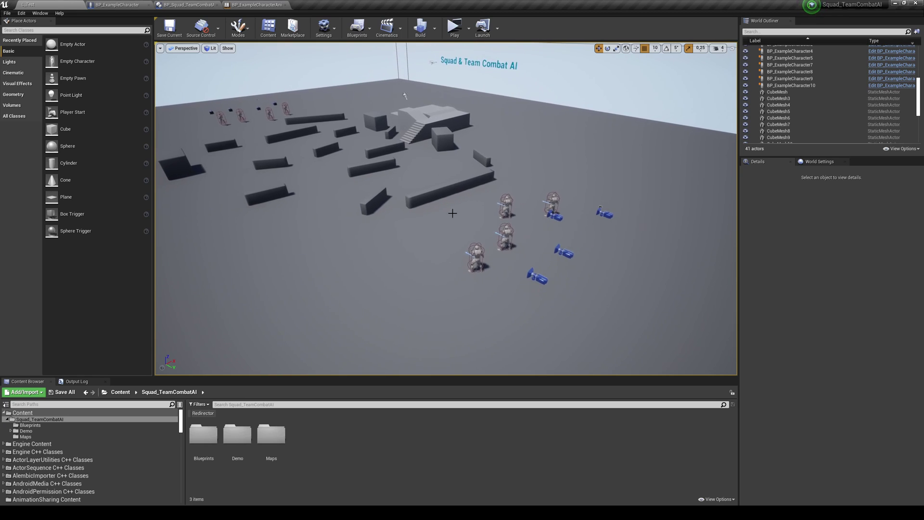
pyautogui.moveTo(367, 213); pyautogui.dragTo(332, 212, button='right')
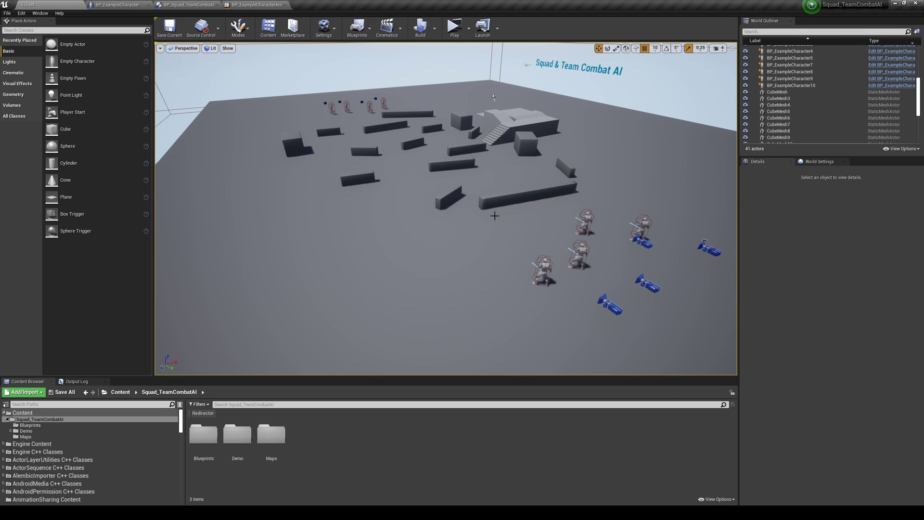
pyautogui.moveTo(473, 245)
pyautogui.mouseDown(button='right')
pyautogui.moveTo(496, 243)
pyautogui.moveTo(474, 246)
pyautogui.mouseUp(button='right')
pyautogui.moveTo(474, 246); pyautogui.dragTo(454, 284)
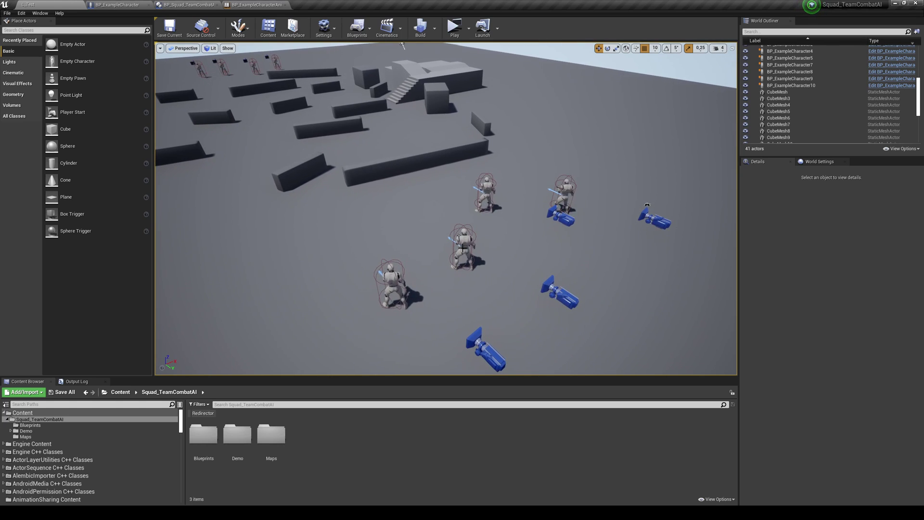
pyautogui.moveTo(462, 247); pyautogui.dragTo(445, 229, button='right')
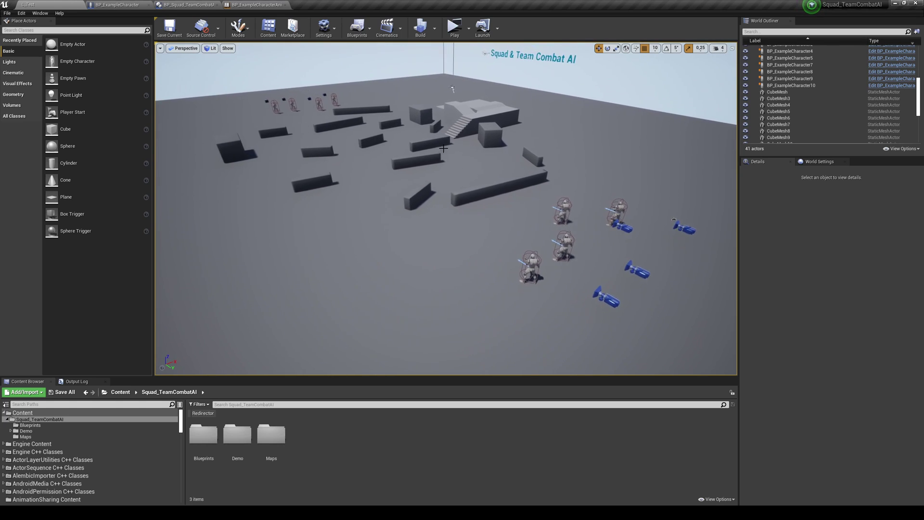
# Run the level in Simulate mode with the arena and both squads in view
pyautogui.click(468, 33)
pyautogui.moveTo(206, 140); pyautogui.dragTo(215, 141, button='right')
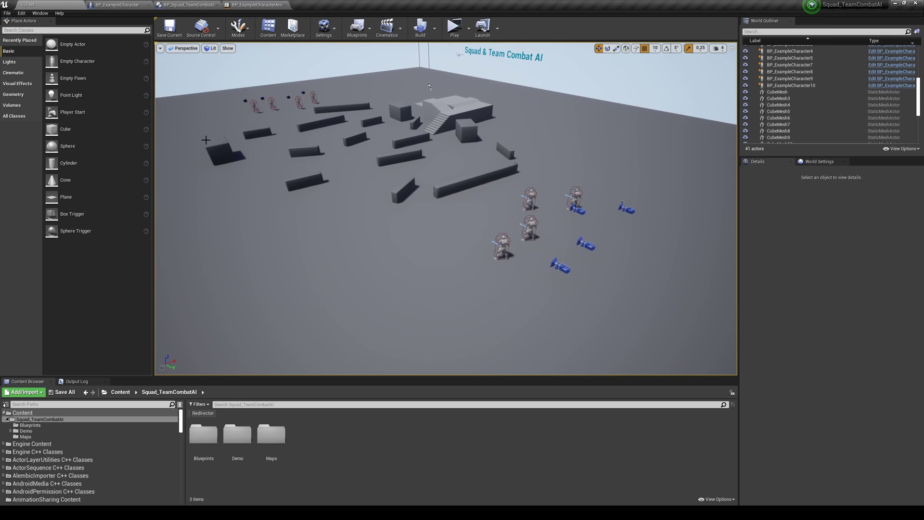
pyautogui.moveTo(343, 199); pyautogui.dragTo(339, 191, button='right')
pyautogui.click(468, 34)
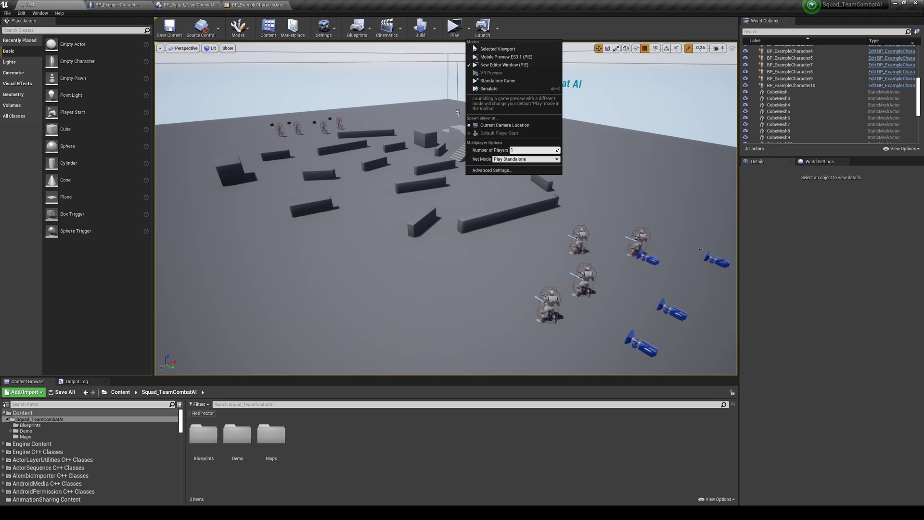
pyautogui.click(501, 90)
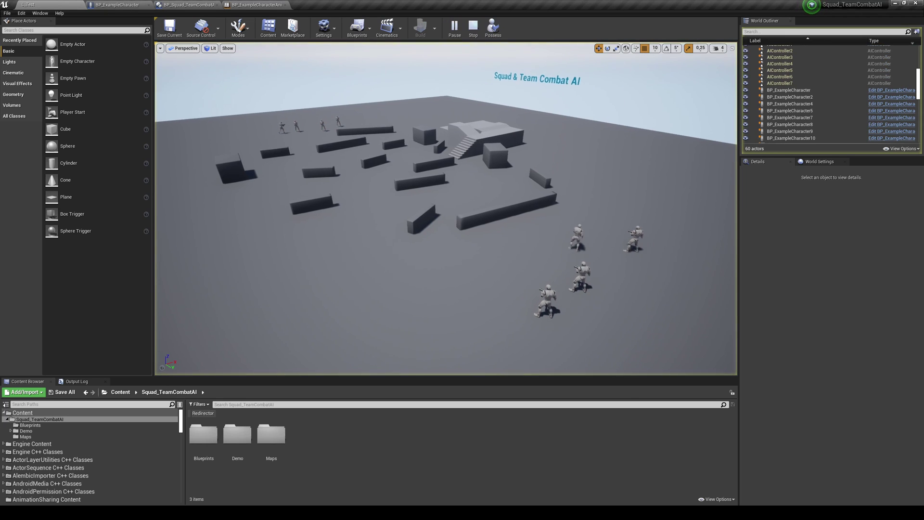
# Follow both squads as they advance, take cover and exchange fire, and end the simulation
pyautogui.moveTo(532, 276); pyautogui.dragTo(535, 297, button='right')
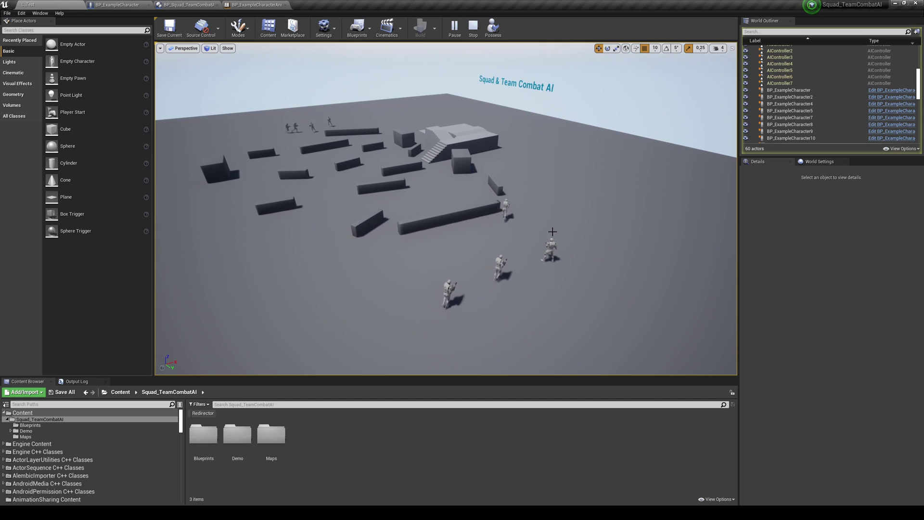
pyautogui.moveTo(483, 178); pyautogui.dragTo(440, 172, button='right')
pyautogui.press('w')
pyautogui.press('s')
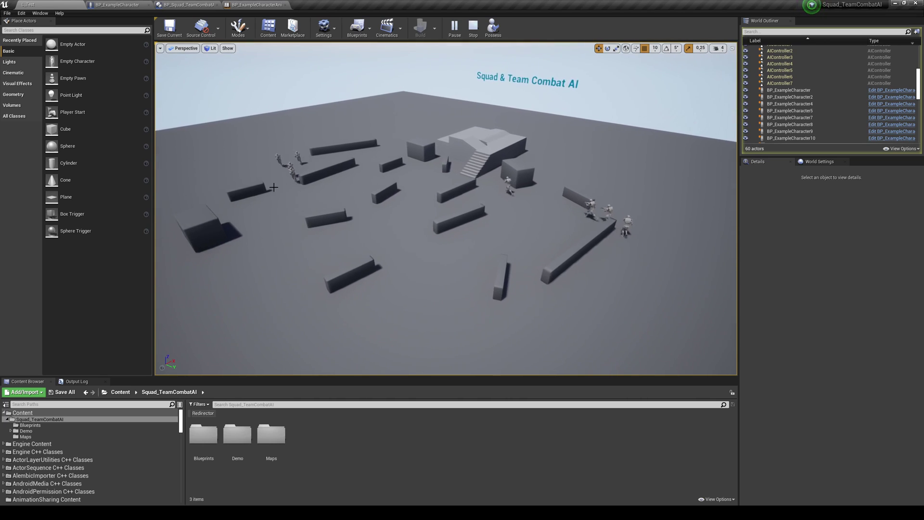
pyautogui.press('w')
pyautogui.moveTo(451, 224); pyautogui.dragTo(413, 235, button='right')
pyautogui.press('w')
pyautogui.press('a')
pyautogui.moveTo(353, 214); pyautogui.dragTo(376, 215, button='right')
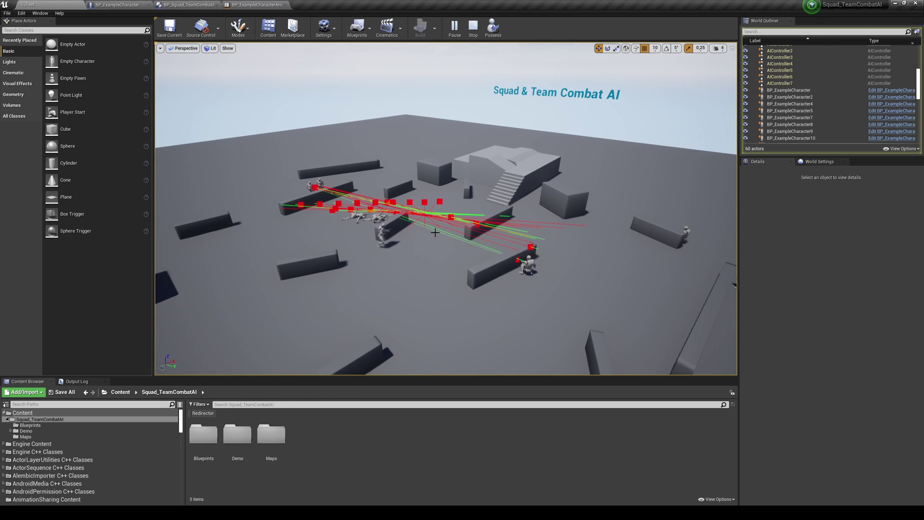
pyautogui.press('d')
pyautogui.moveTo(435, 232)
pyautogui.mouseDown(button='right')
pyautogui.moveTo(413, 230)
pyautogui.moveTo(441, 240)
pyautogui.mouseUp(button='right')
pyautogui.press('a')
pyautogui.press('w')
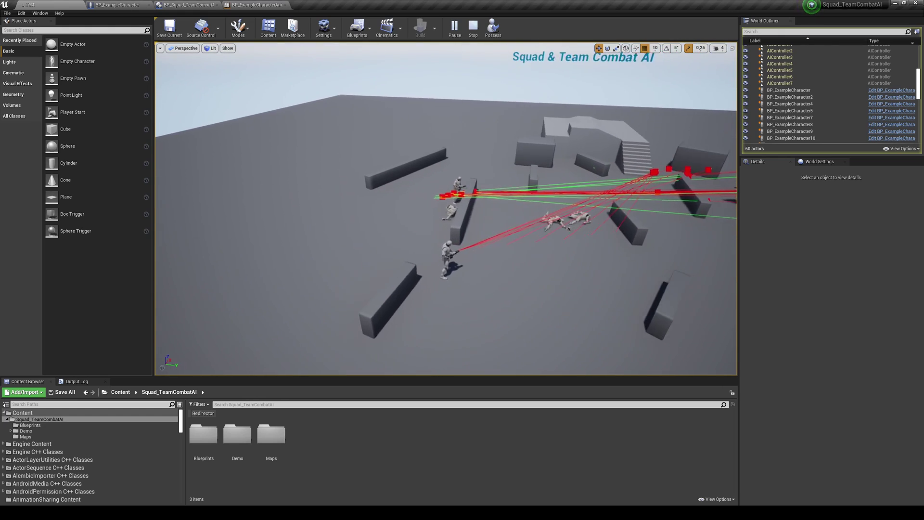
pyautogui.moveTo(446, 208)
pyautogui.mouseDown(button='right')
pyautogui.moveTo(475, 197)
pyautogui.moveTo(454, 211)
pyautogui.mouseUp(button='right')
pyautogui.press('w')
pyautogui.press('s')
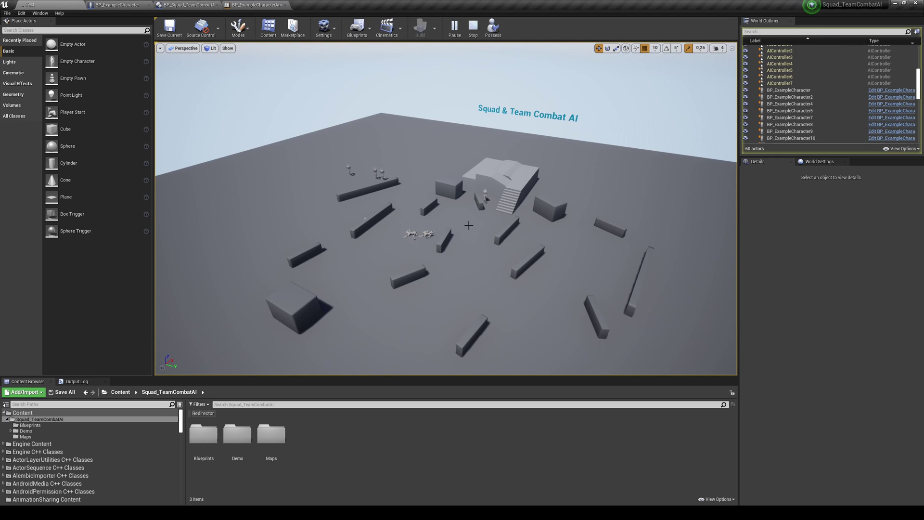
pyautogui.press('Escape')
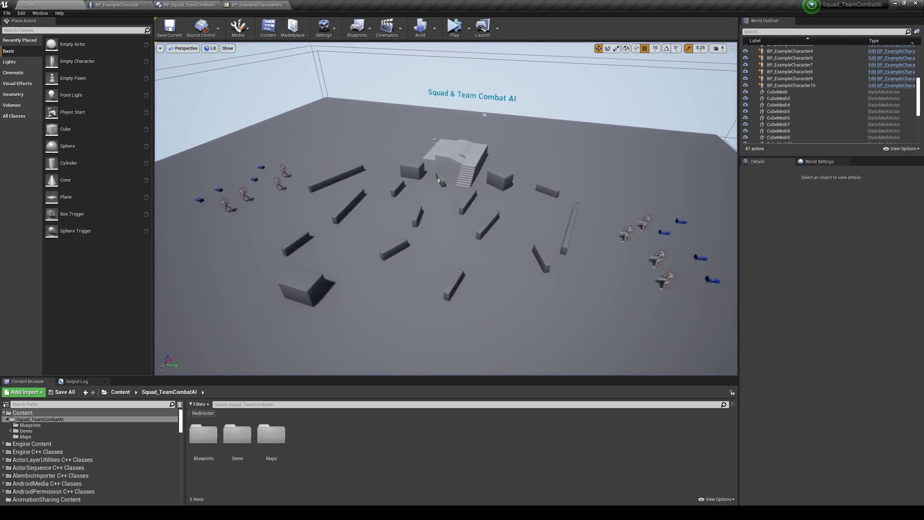
# Select the squad leader BP_ExampleCharacter8 and show the settings of its BP_Companion_CombatComponent
pyautogui.moveTo(355, 175); pyautogui.dragTo(525, 153, button='right')
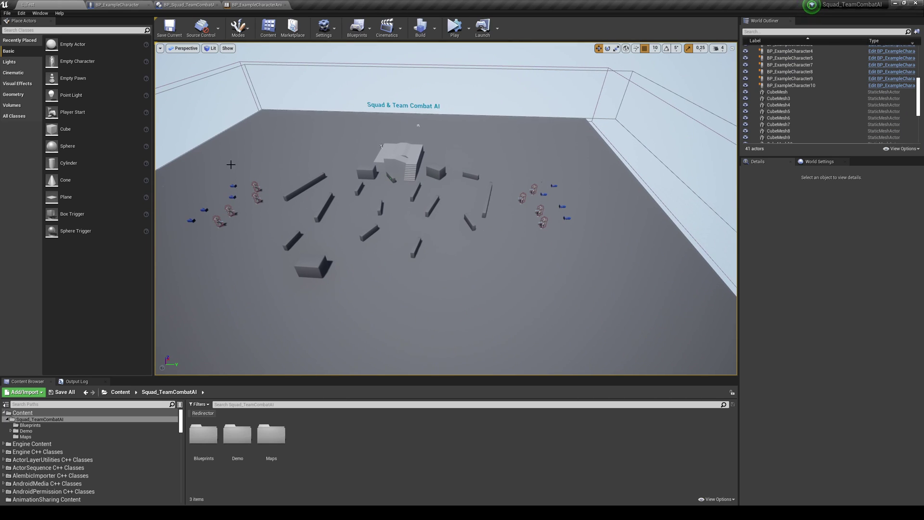
pyautogui.moveTo(221, 168); pyautogui.dragTo(274, 161, button='right')
pyautogui.press('w')
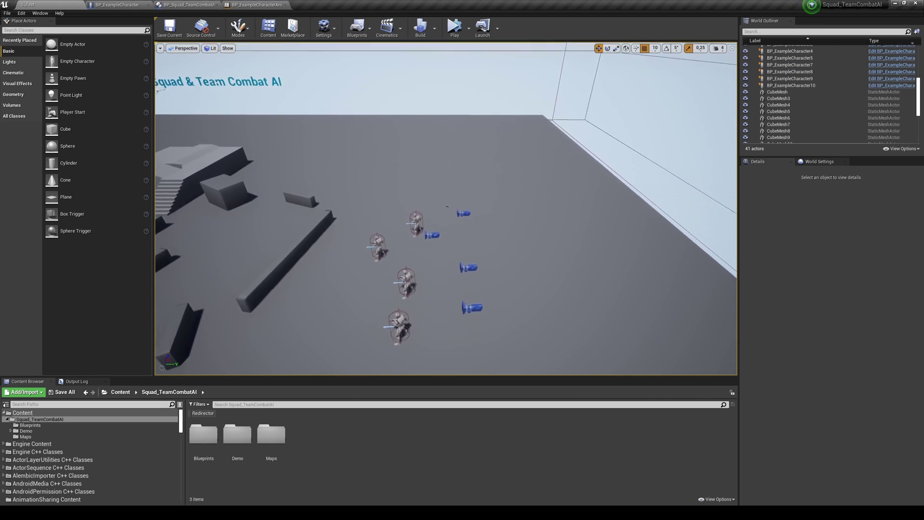
pyautogui.moveTo(447, 206); pyautogui.dragTo(385, 190, button='right')
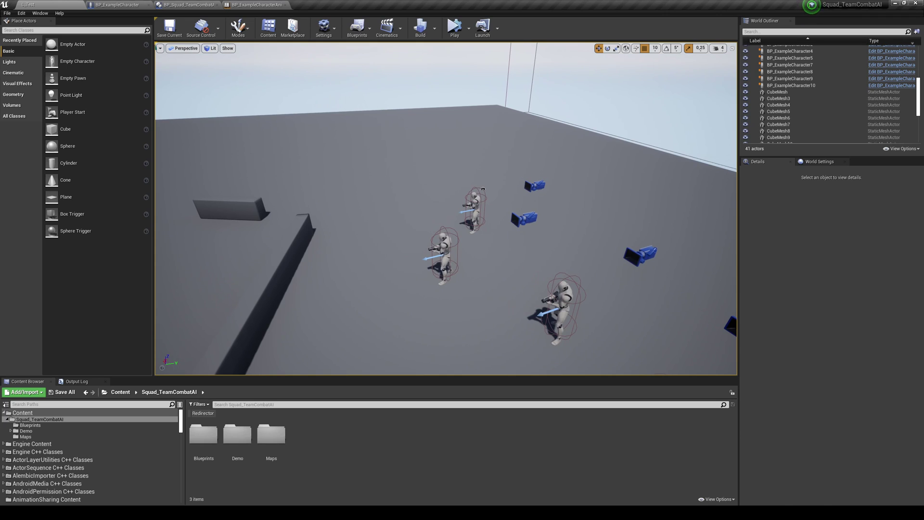
pyautogui.click(444, 251)
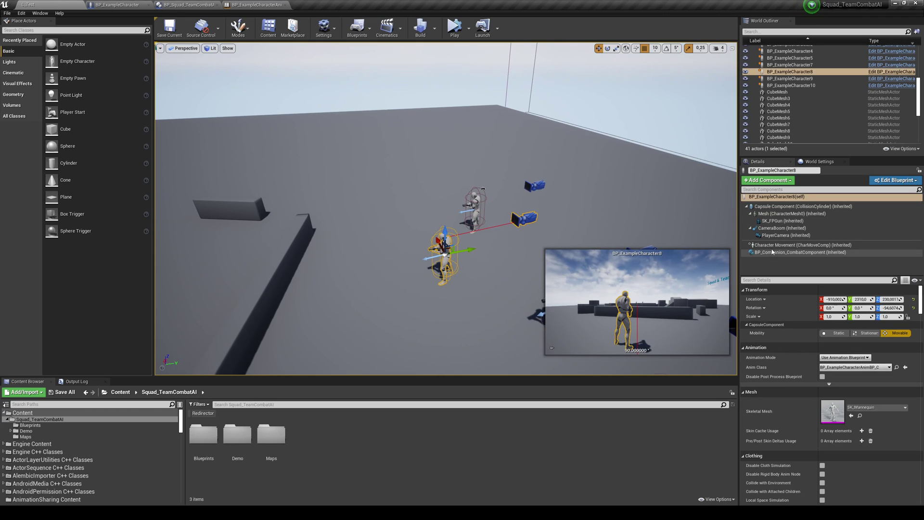
pyautogui.click(795, 253)
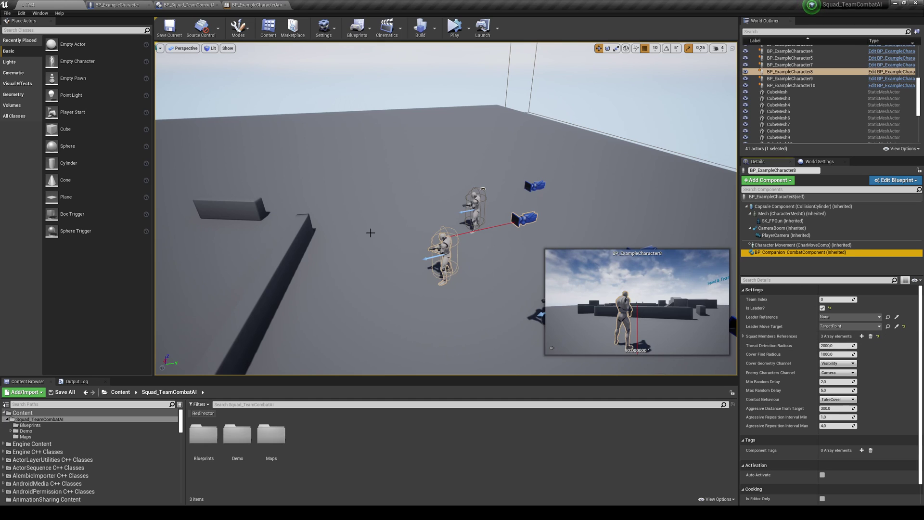
# Review the leader's combat settings, including the move target, squad member references and Combat Behaviour options
pyautogui.moveTo(359, 219); pyautogui.dragTo(348, 235, button='right')
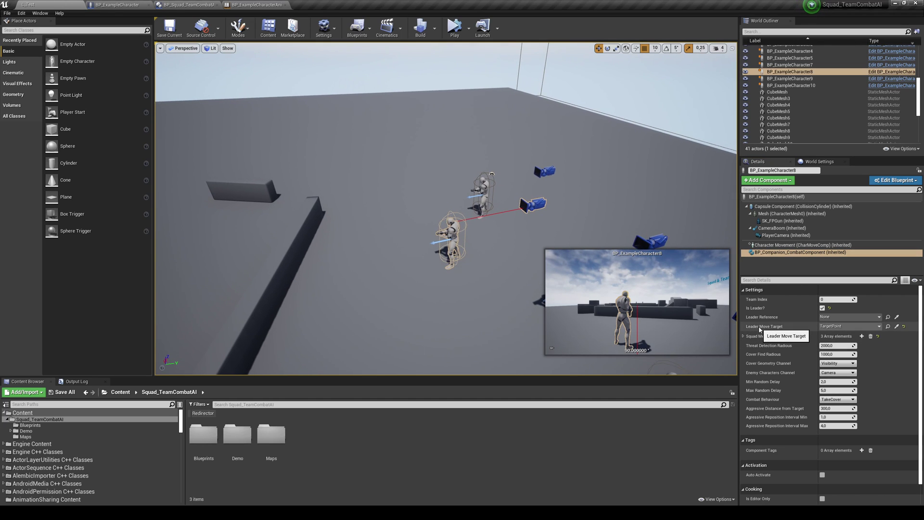
pyautogui.moveTo(504, 222); pyautogui.dragTo(420, 150, button='right')
pyautogui.moveTo(471, 127); pyautogui.dragTo(544, 115, button='right')
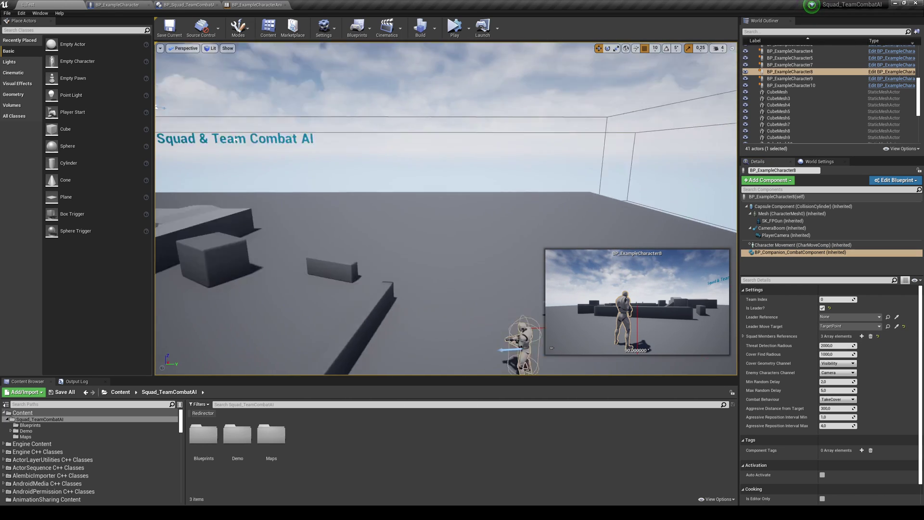
pyautogui.moveTo(236, 140); pyautogui.dragTo(447, 166, button='right')
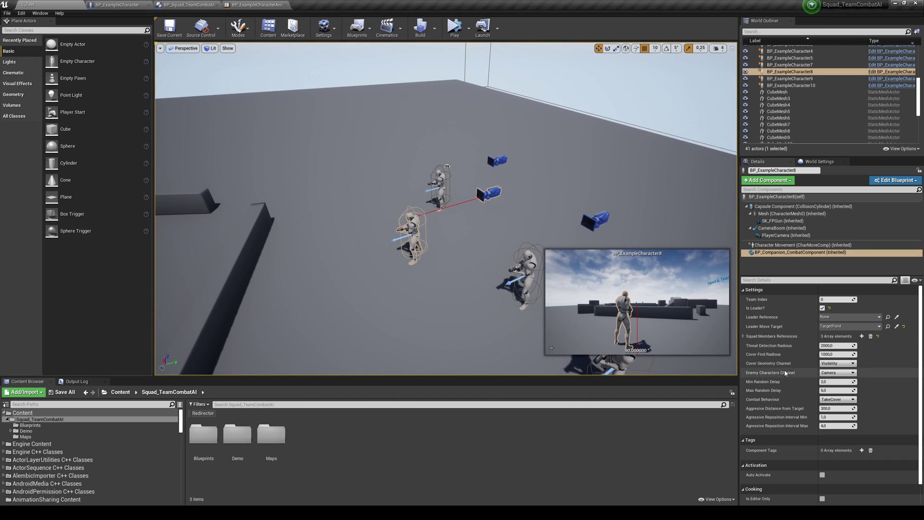
pyautogui.click(743, 336)
pyautogui.moveTo(446, 251); pyautogui.dragTo(446, 251, button='right')
pyautogui.click(744, 336)
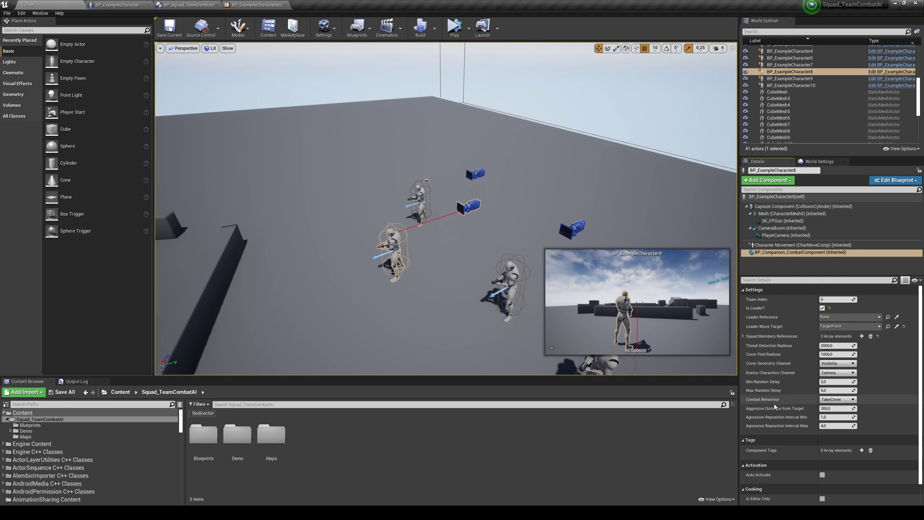
pyautogui.click(840, 404)
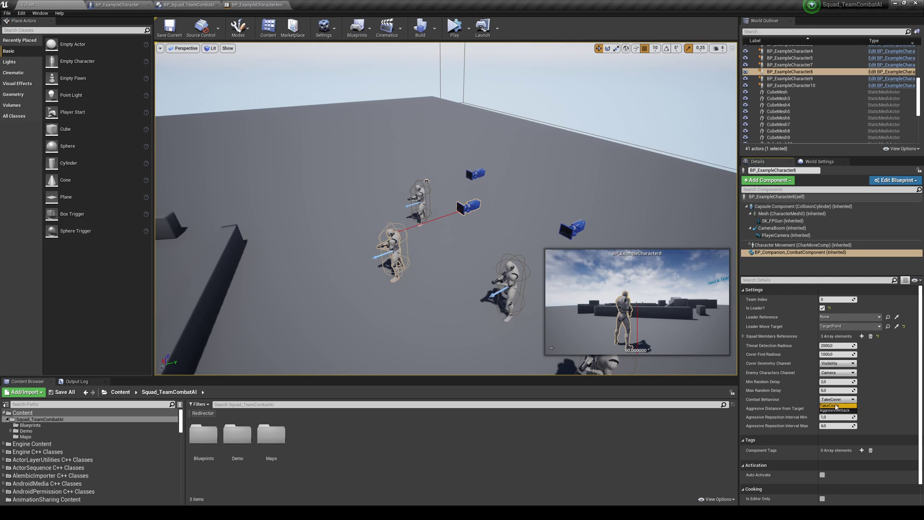
# Inspect the combat component settings of squad member BP_ExampleCharacter10, and clear the selection
pyautogui.scroll(5, 532, 287)
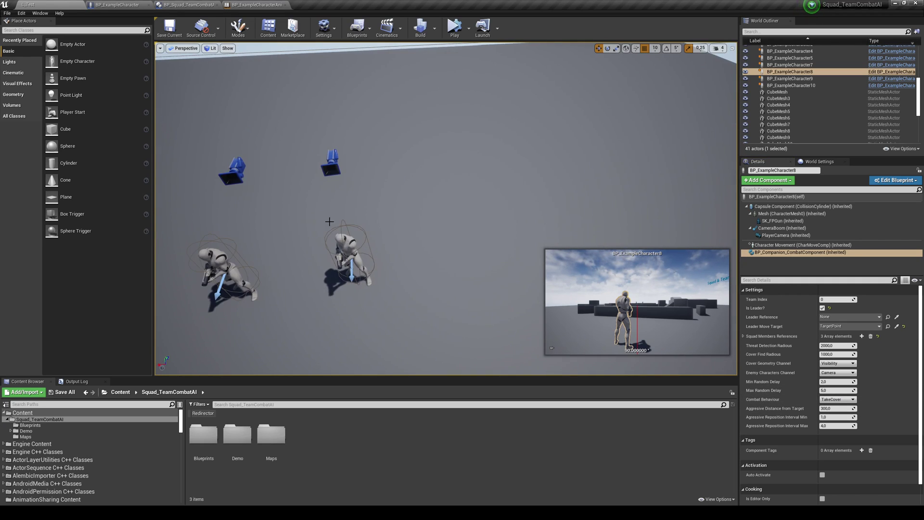
pyautogui.click(343, 243)
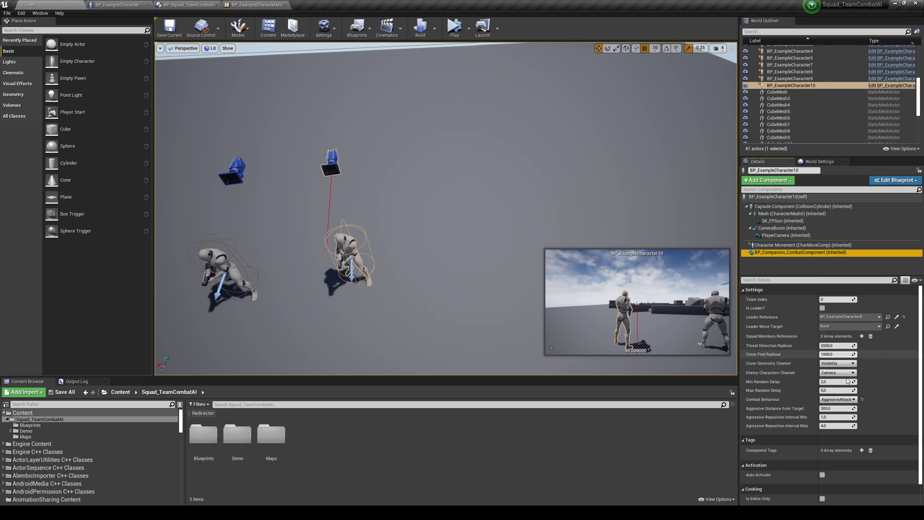
pyautogui.press('s')
pyautogui.moveTo(364, 227); pyautogui.dragTo(404, 154, button='right')
pyautogui.moveTo(463, 161); pyautogui.dragTo(316, 145, button='right')
pyautogui.press('s')
pyautogui.moveTo(618, 317)
pyautogui.mouseDown(button='right')
pyautogui.moveTo(589, 318)
pyautogui.moveTo(618, 317)
pyautogui.mouseUp(button='right')
pyautogui.press('Escape')
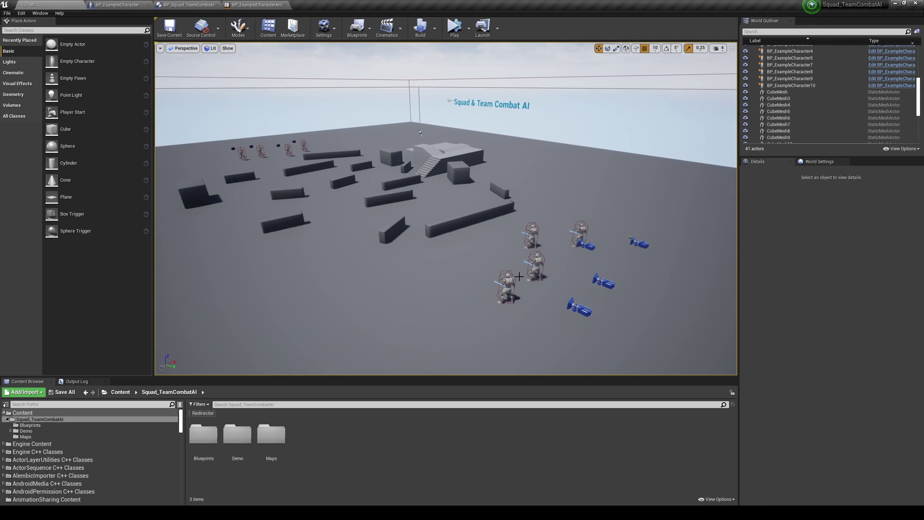
# Delete BP_ExampleCharacter9 and BP_ExampleCharacter7 from the nearer squad, and simulate the level with the reduced squad
pyautogui.click(535, 265)
pyautogui.press('Delete')
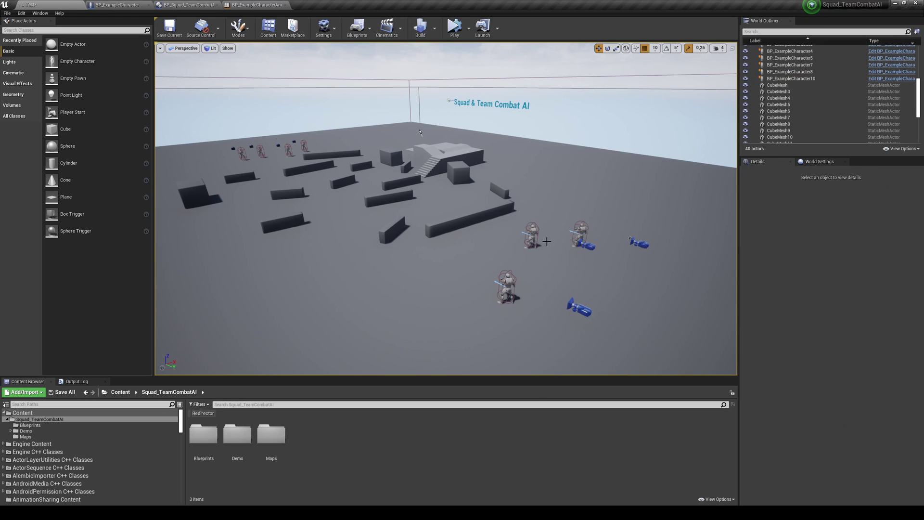
pyautogui.click(580, 231)
pyautogui.press('Delete')
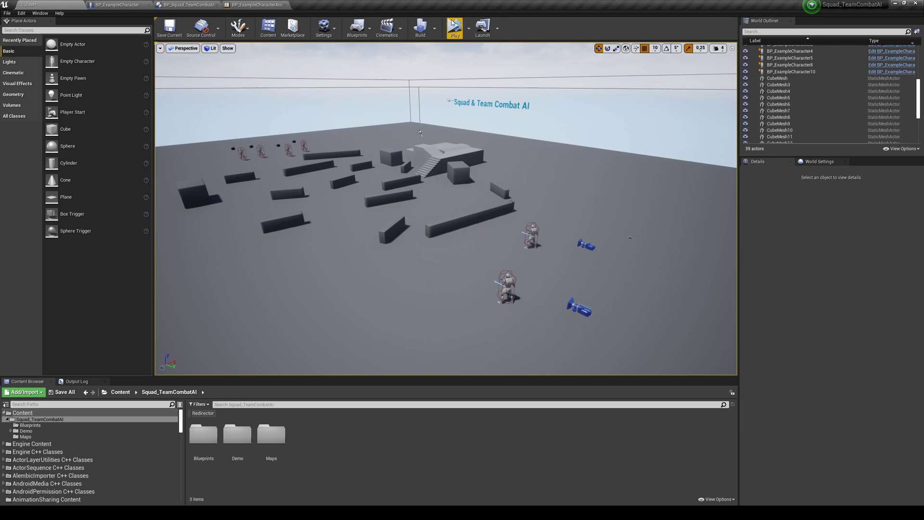
pyautogui.click(454, 26)
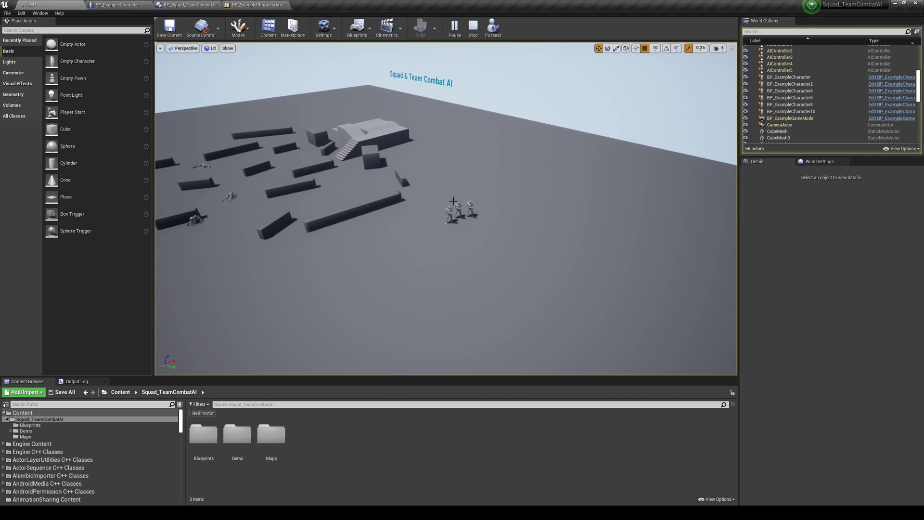
# Stop the simulation, trace the logged runtime error to the Go Into Combat call, and inspect the GoIntoCombat event's definition
pyautogui.press('Escape')
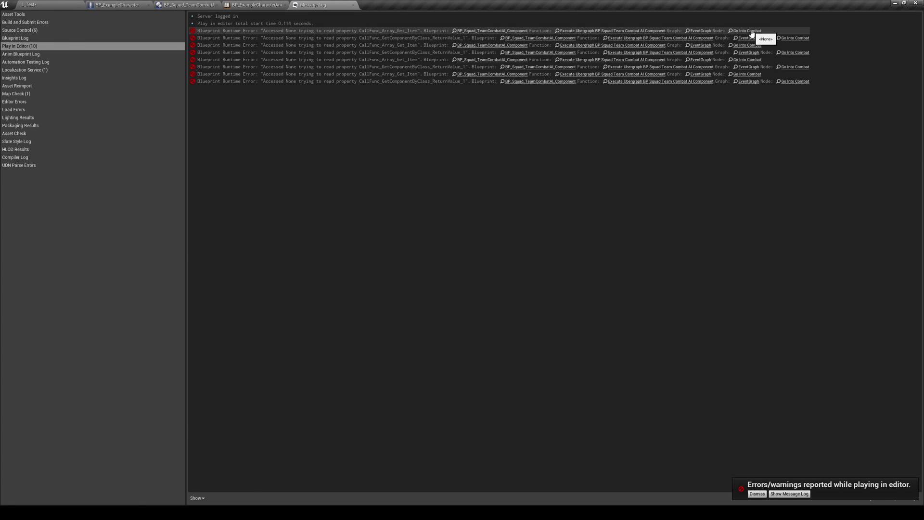
pyautogui.click(749, 31)
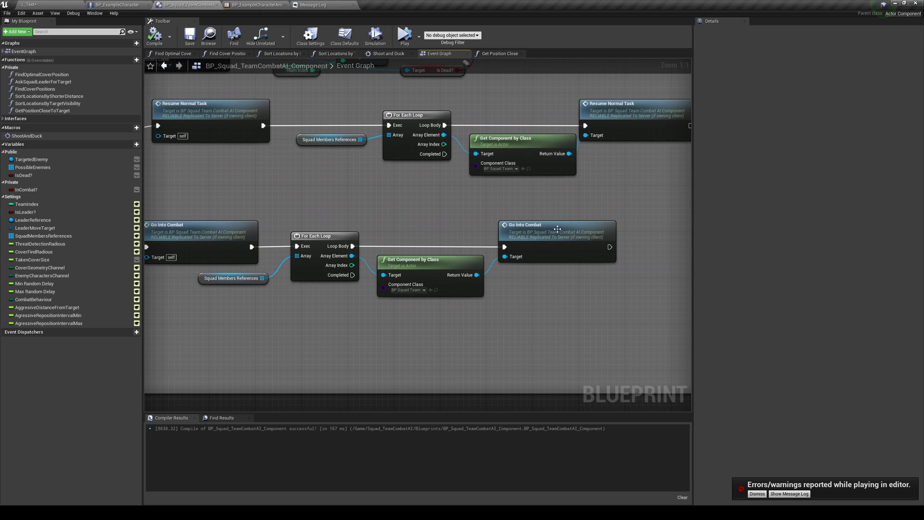
pyautogui.doubleClick(557, 229)
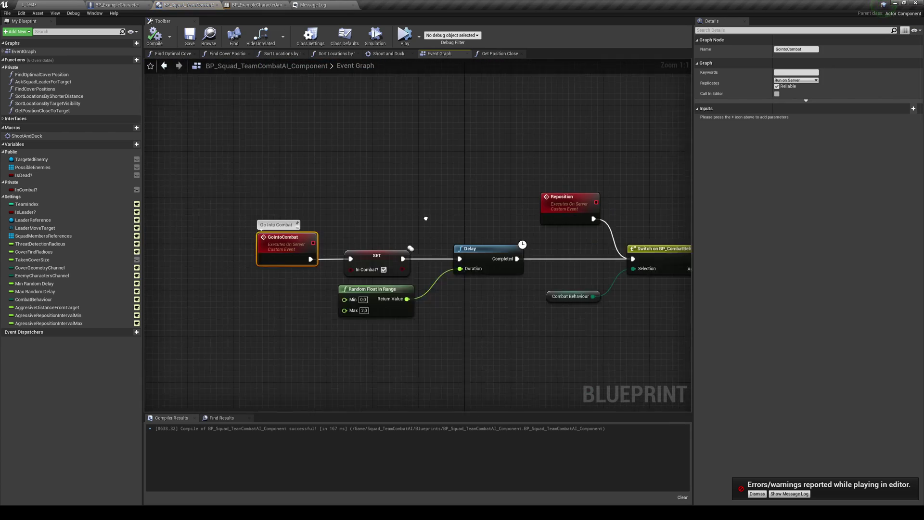
pyautogui.moveTo(425, 219); pyautogui.dragTo(305, 209, button='right')
pyautogui.scroll(-2, 330, 209)
# Return to the Go Into Combat call fed by the Squad Members References loop, and close the Message Log
pyautogui.click(165, 66)
pyautogui.moveTo(513, 221); pyautogui.dragTo(484, 235, button='right')
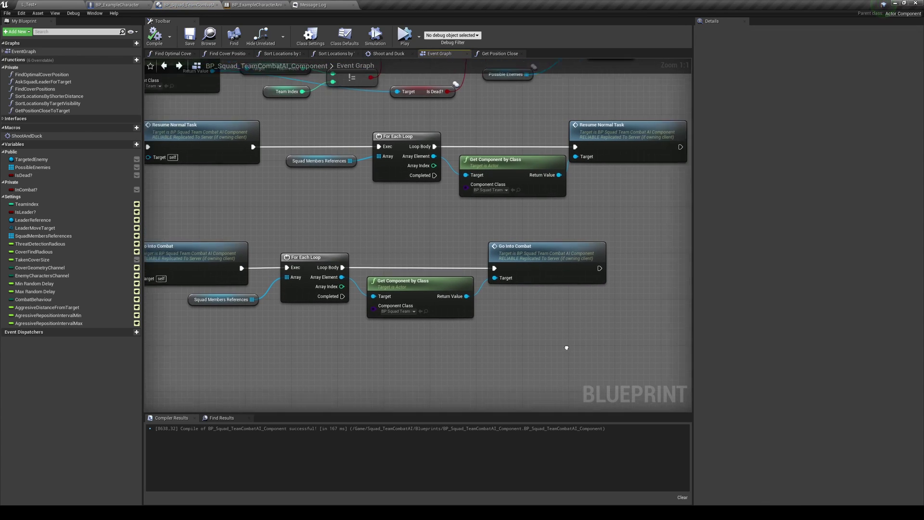
pyautogui.moveTo(567, 348); pyautogui.dragTo(596, 354, button='right')
pyautogui.click(354, 4)
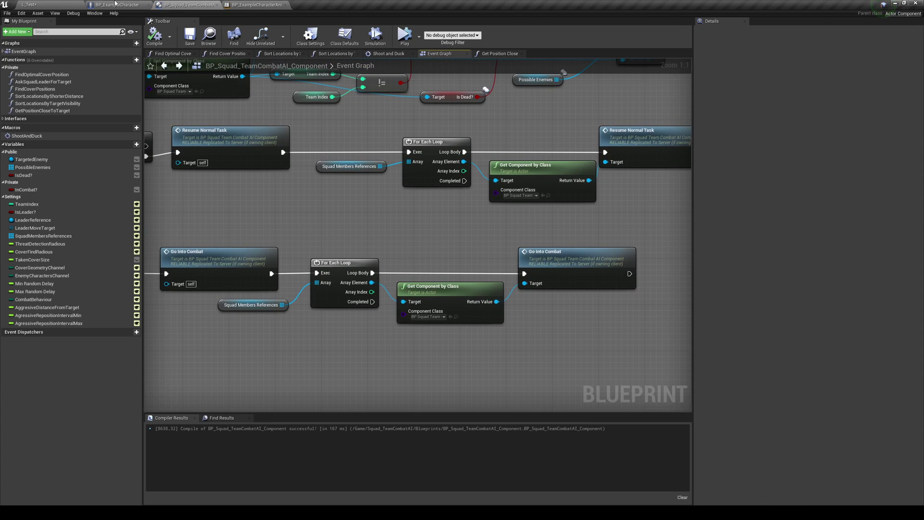
# In the level, select squad leader BP_ExampleCharacter8 and expand the Squad Members References of its BP_Companion_CombatComponent
pyautogui.click(29, 4)
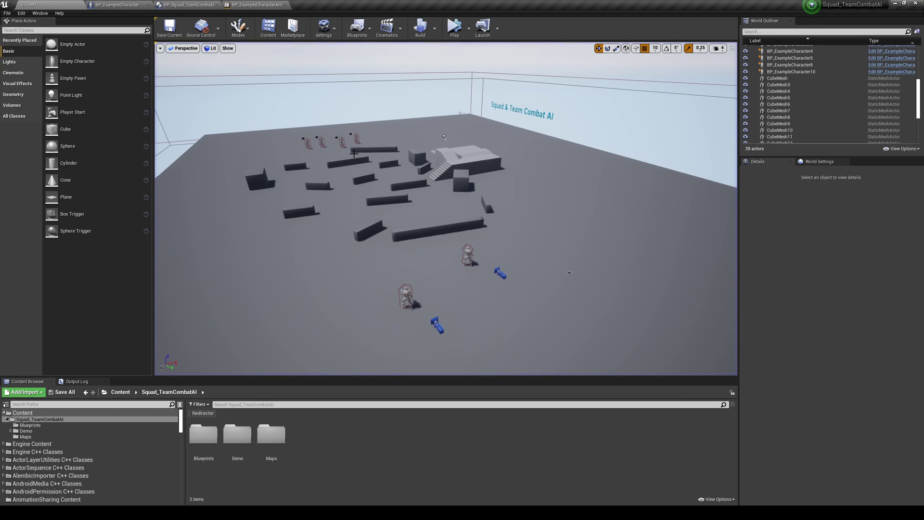
pyautogui.click(401, 299)
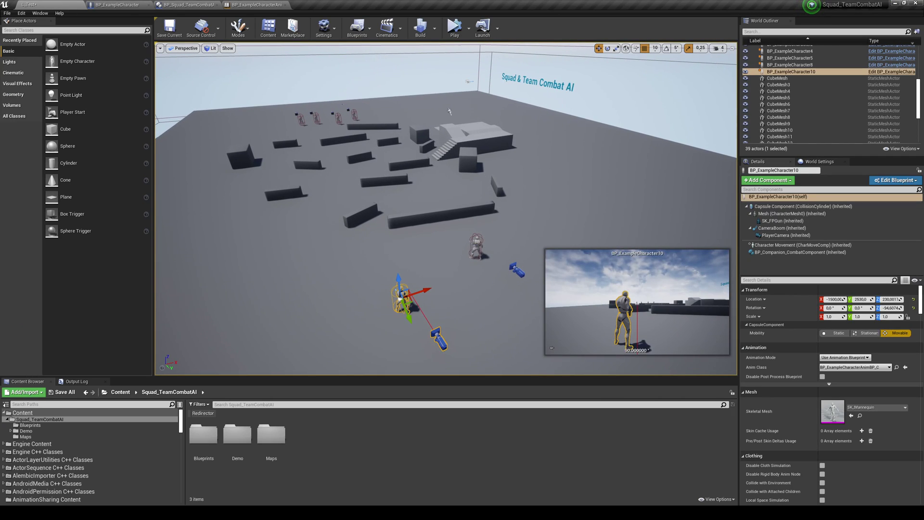
pyautogui.click(476, 246)
pyautogui.click(800, 252)
pyautogui.scroll(-2, 861, 350)
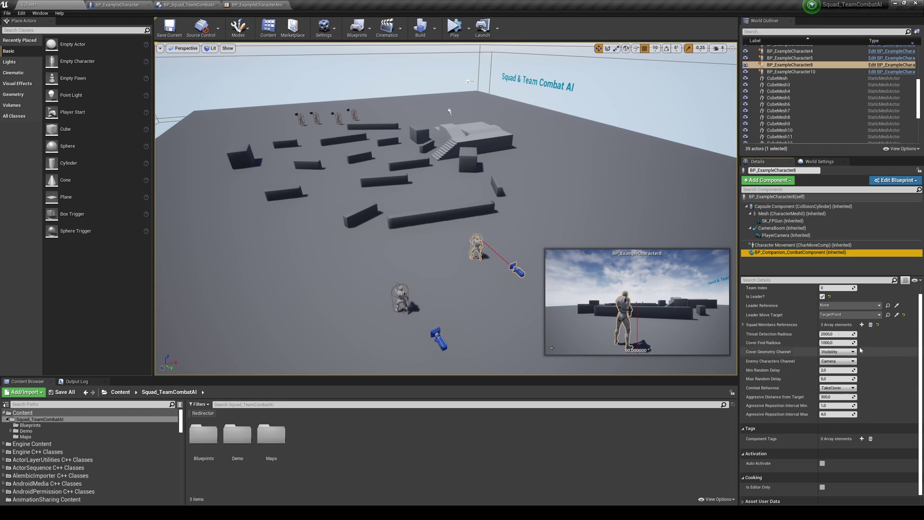
pyautogui.click(744, 324)
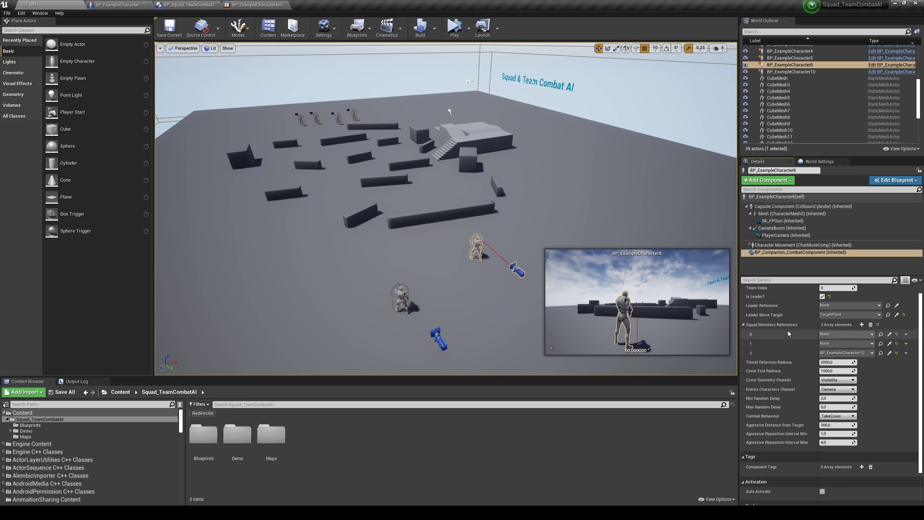
# Check the For Each loops over Squad Members References in the BP_Squad_TeamCombatAI_Component event graph
pyautogui.click(186, 4)
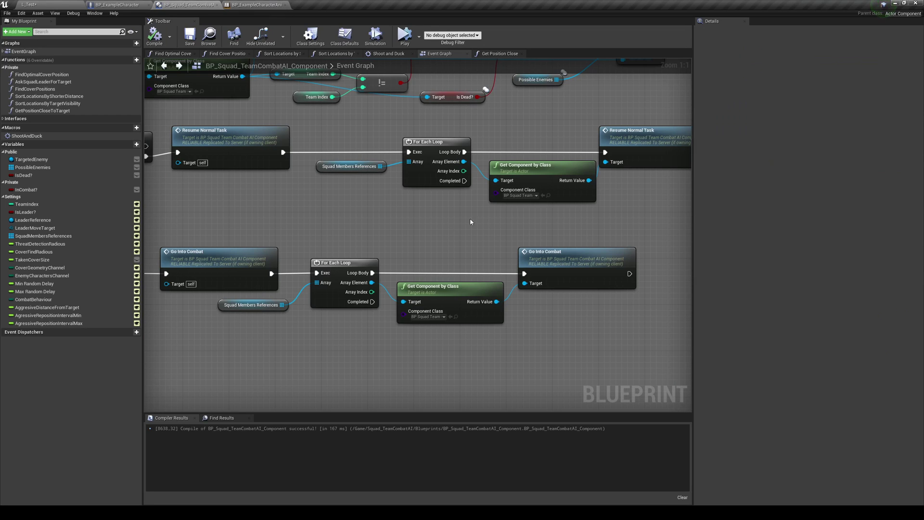
pyautogui.moveTo(541, 216); pyautogui.dragTo(618, 271, button='right')
# Inspect the level's cover walls, raised structure and squad start positions from several viewpoints, with the long wall CubeMesh6 selected
pyautogui.click(47, 5)
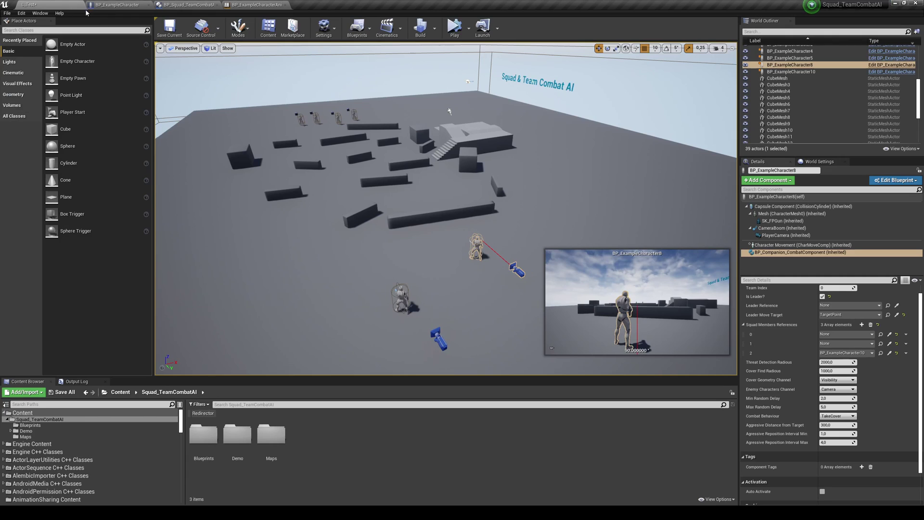
pyautogui.moveTo(383, 273); pyautogui.dragTo(386, 260, button='right')
pyautogui.moveTo(445, 126); pyautogui.dragTo(384, 145, button='right')
pyautogui.moveTo(363, 295); pyautogui.dragTo(299, 282, button='right')
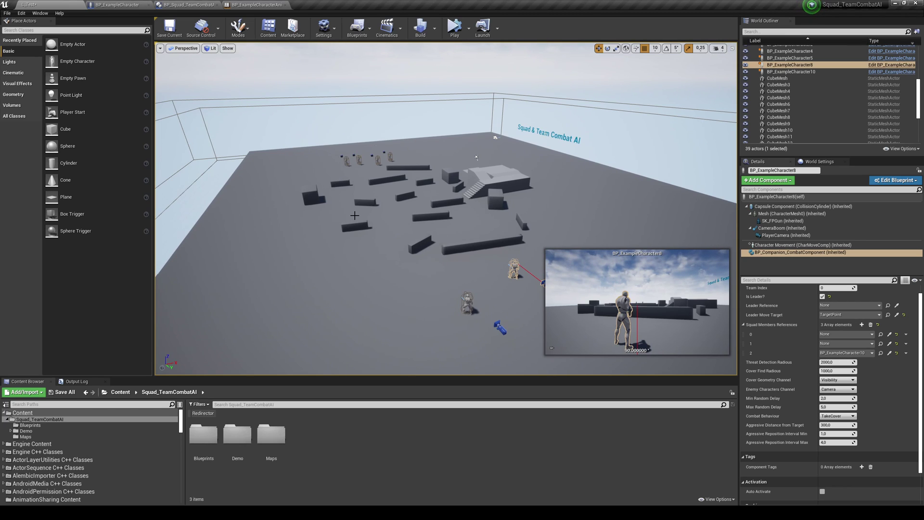
pyautogui.moveTo(414, 232); pyautogui.dragTo(400, 245, button='right')
pyautogui.click(475, 245)
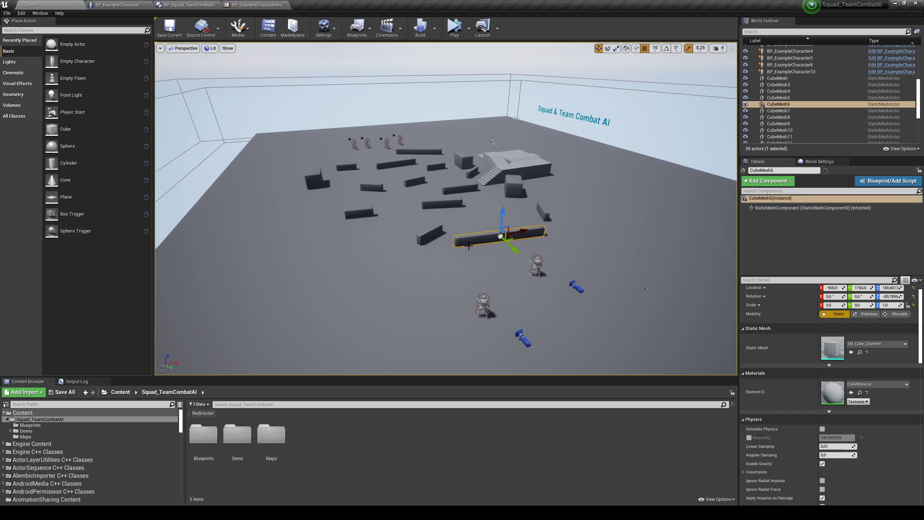
pyautogui.moveTo(475, 244); pyautogui.dragTo(495, 248, button='right')
pyautogui.press('w')
pyautogui.press('w')
pyautogui.press('s')
pyautogui.moveTo(447, 286); pyautogui.dragTo(458, 314, button='right')
pyautogui.press('w')
pyautogui.press('w')
pyautogui.moveTo(438, 99); pyautogui.dragTo(513, 107, button='right')
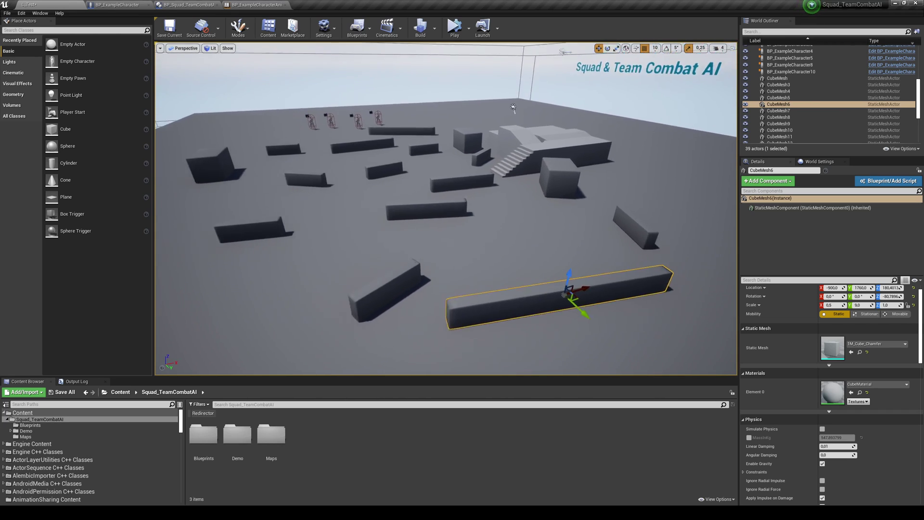
pyautogui.press('s')
pyautogui.moveTo(448, 241); pyautogui.dragTo(492, 278, button='right')
pyautogui.press('w')
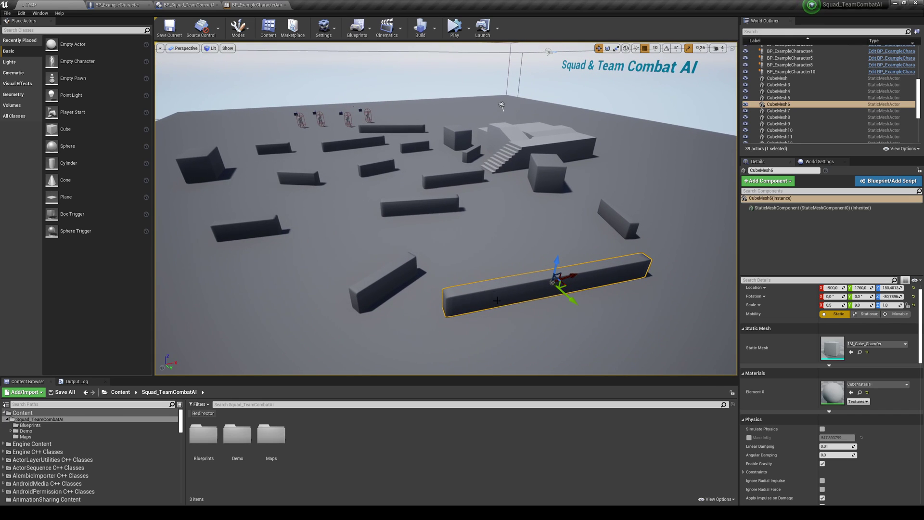
pyautogui.press('w')
pyautogui.moveTo(497, 300); pyautogui.dragTo(448, 218, button='right')
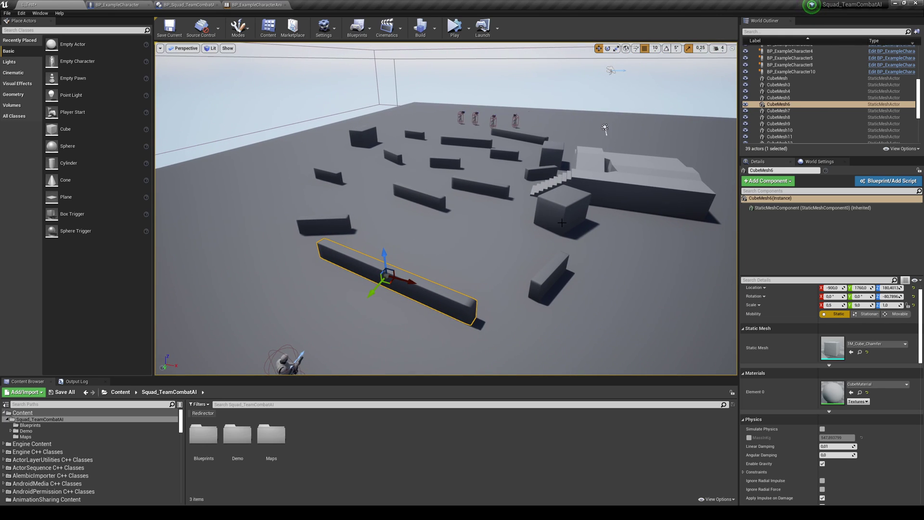
pyautogui.moveTo(562, 222); pyautogui.dragTo(485, 216, button='right')
pyautogui.press('s')
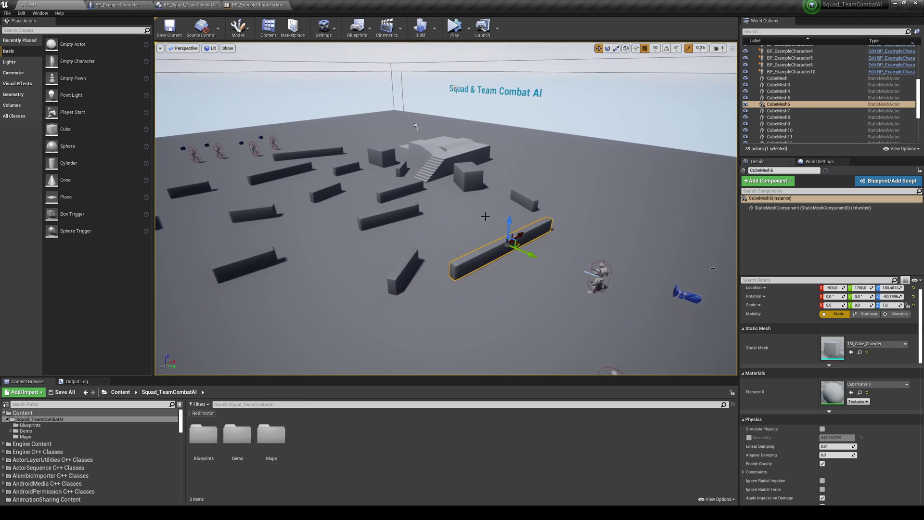
pyautogui.press('s')
pyautogui.moveTo(415, 231); pyautogui.dragTo(178, 158, button='right')
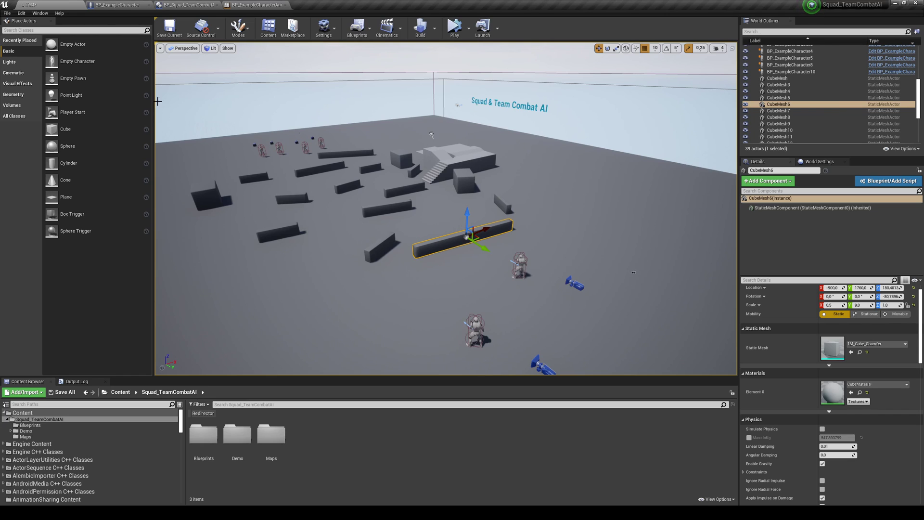
# Review the commented sections of BP_Squad_TeamCombatAI_Component's event graph, from squad leader movement and following to threat scanning
pyautogui.click(183, 4)
pyautogui.scroll(-6, 332, 226)
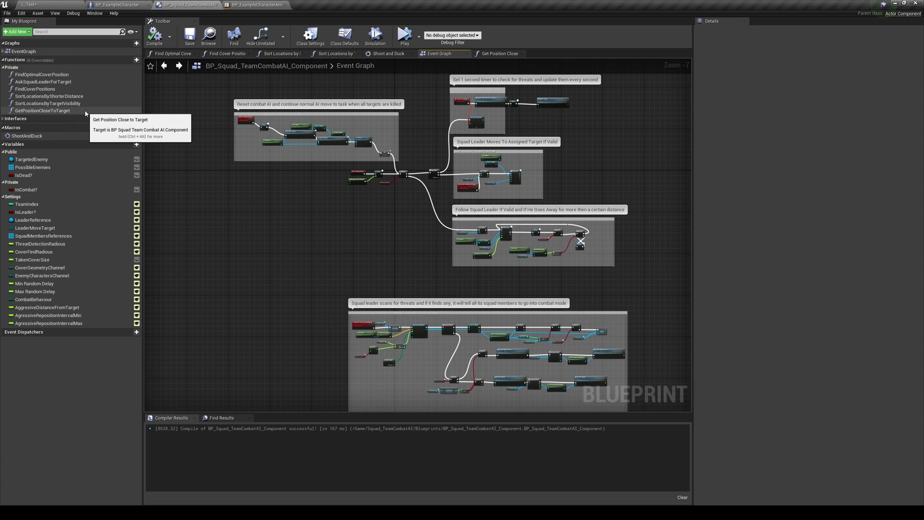
pyautogui.moveTo(398, 265); pyautogui.dragTo(361, 222, button='right')
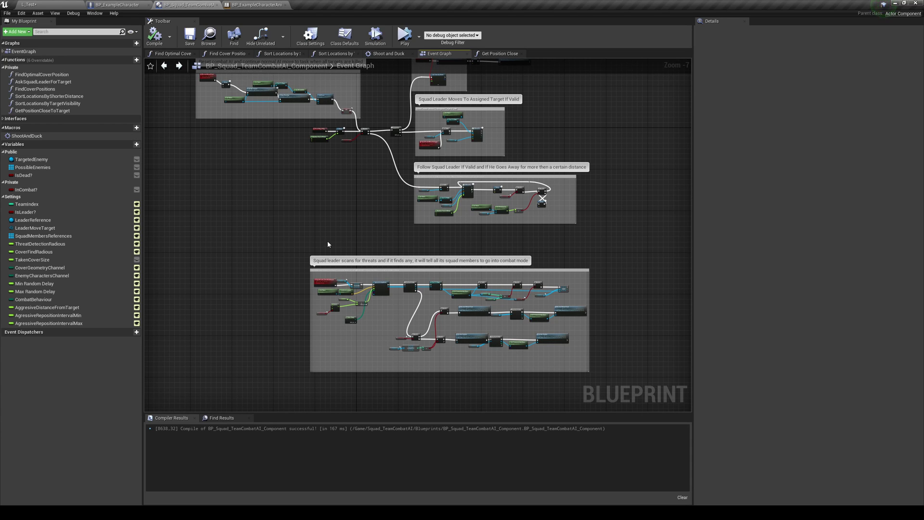
pyautogui.scroll(-3, 336, 288)
pyautogui.moveTo(328, 242); pyautogui.dragTo(304, 199, button='right')
pyautogui.scroll(-1, 324, 274)
pyautogui.moveTo(362, 328); pyautogui.dragTo(324, 218, button='right')
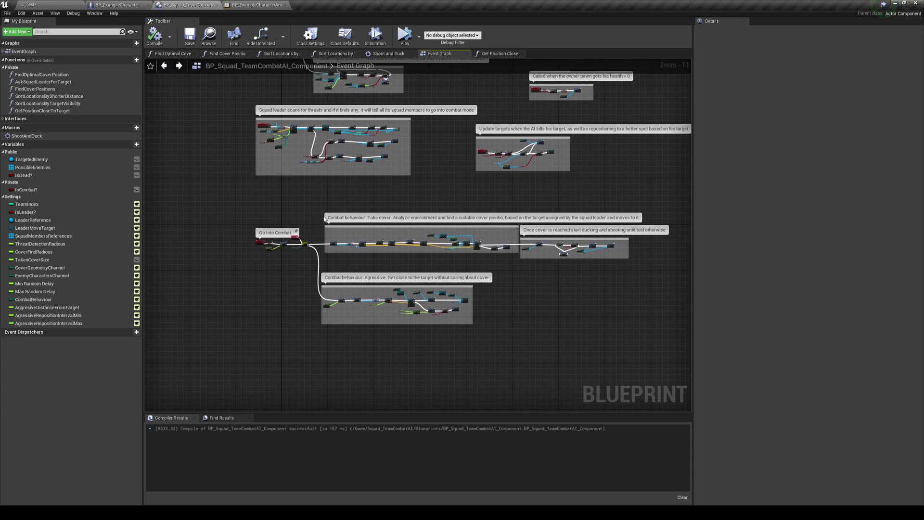
# Examine how the event graph's threat-scanning section relates to the Take cover and Agressive combat behaviour branches
pyautogui.scroll(4, 409, 240)
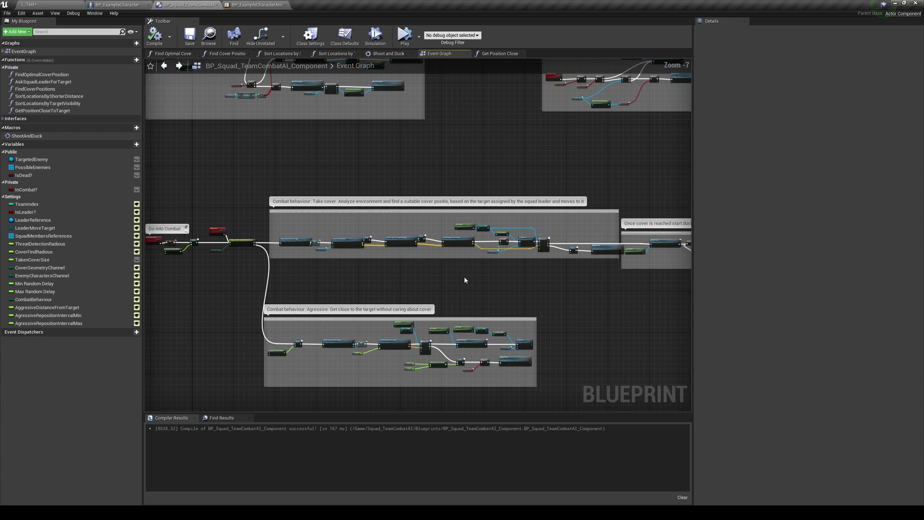
pyautogui.moveTo(491, 270); pyautogui.dragTo(495, 345, button='right')
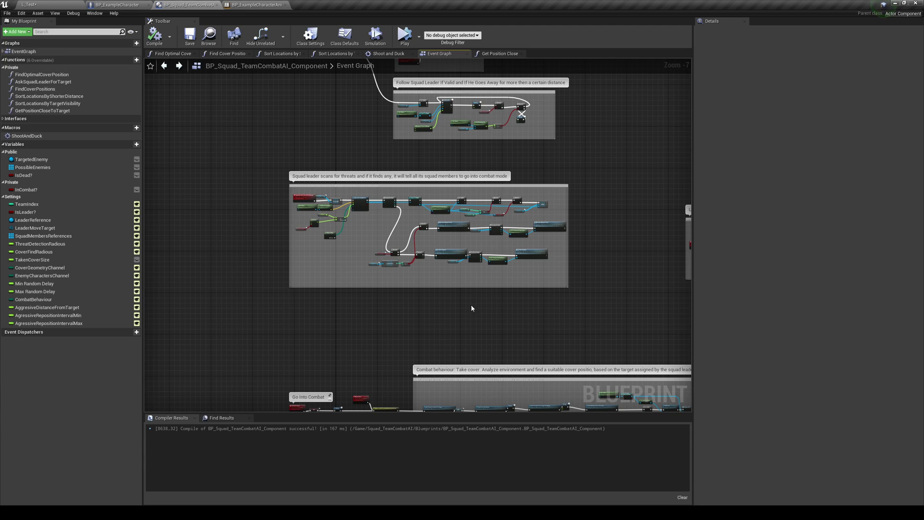
pyautogui.moveTo(517, 279); pyautogui.dragTo(322, 168, button='right')
pyautogui.moveTo(418, 328); pyautogui.dragTo(477, 278, button='right')
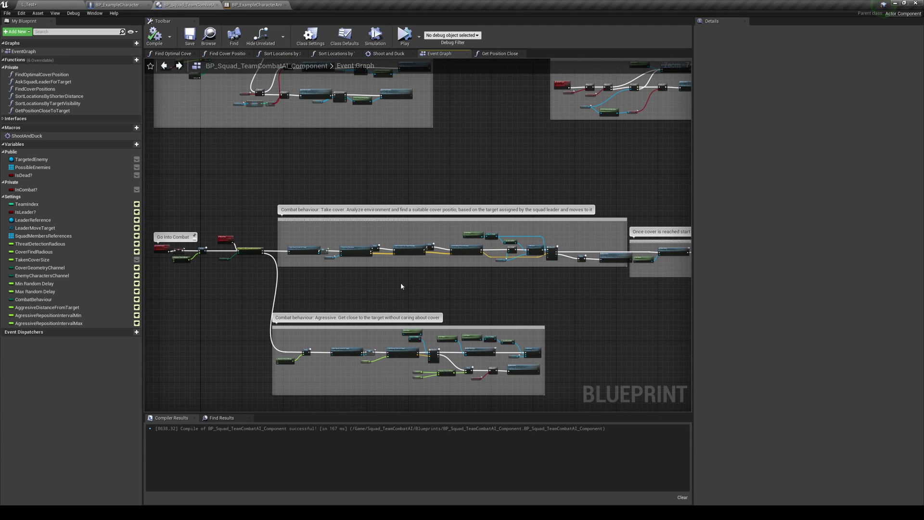
pyautogui.moveTo(401, 285); pyautogui.dragTo(421, 282, button='right')
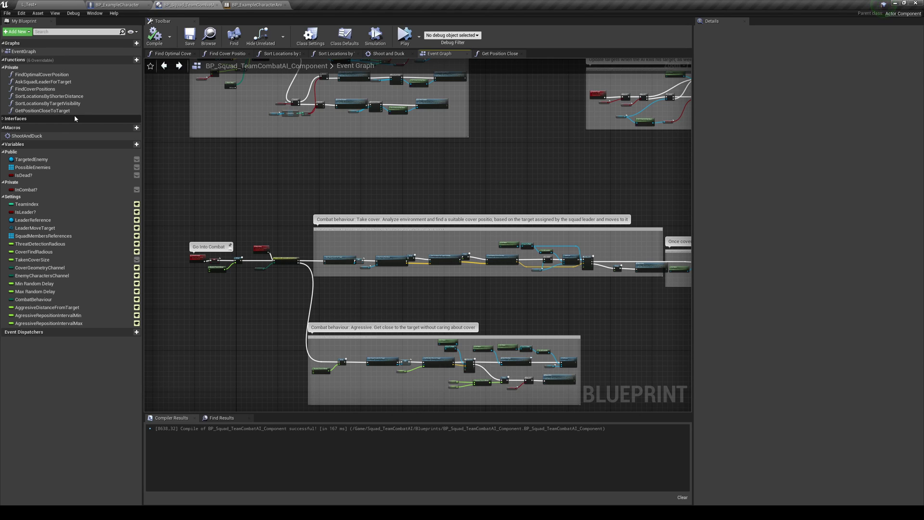
pyautogui.scroll(-2, 426, 200)
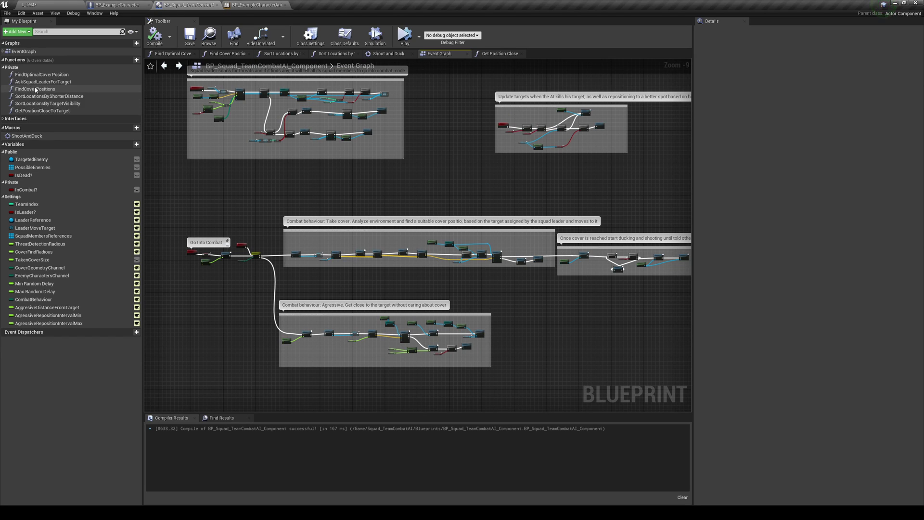
pyautogui.moveTo(279, 186); pyautogui.dragTo(346, 199, button='right')
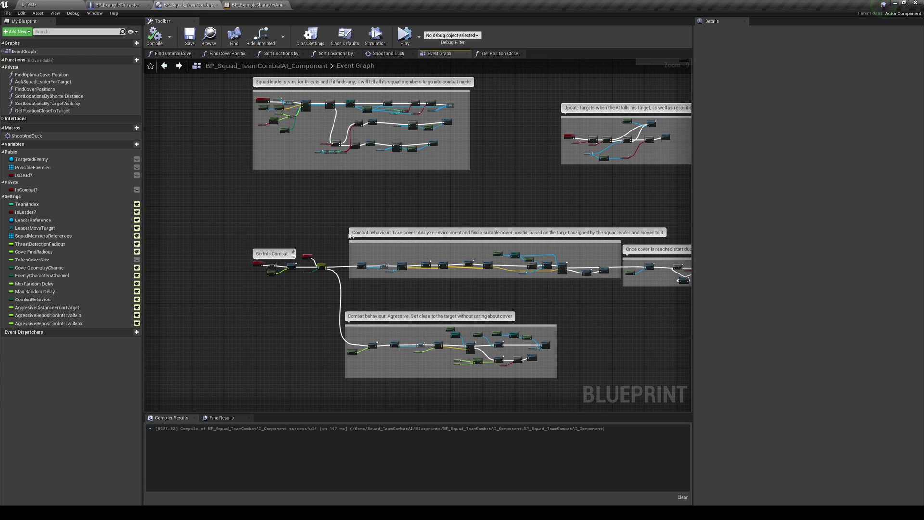
pyautogui.moveTo(288, 206); pyautogui.dragTo(303, 220, button='right')
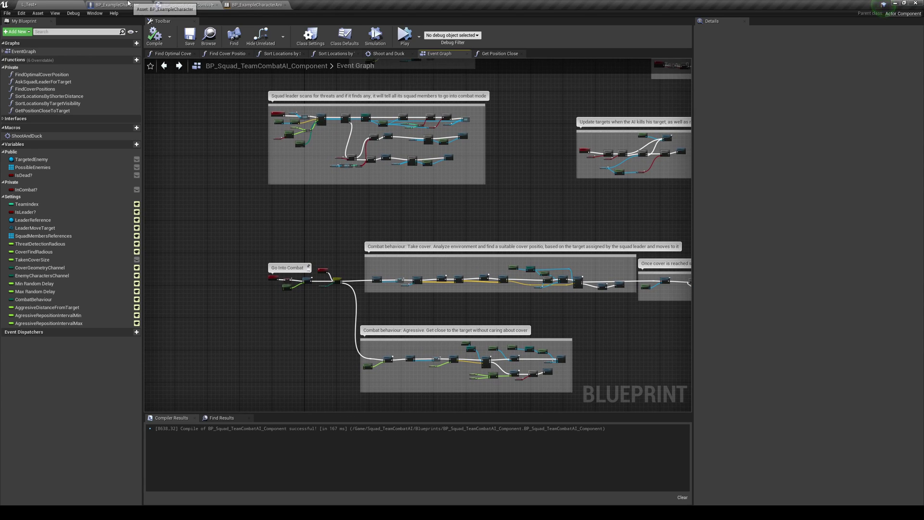
# Return to the level and open the Blueprints folder of Squad_TeamCombatAI
pyautogui.click(28, 4)
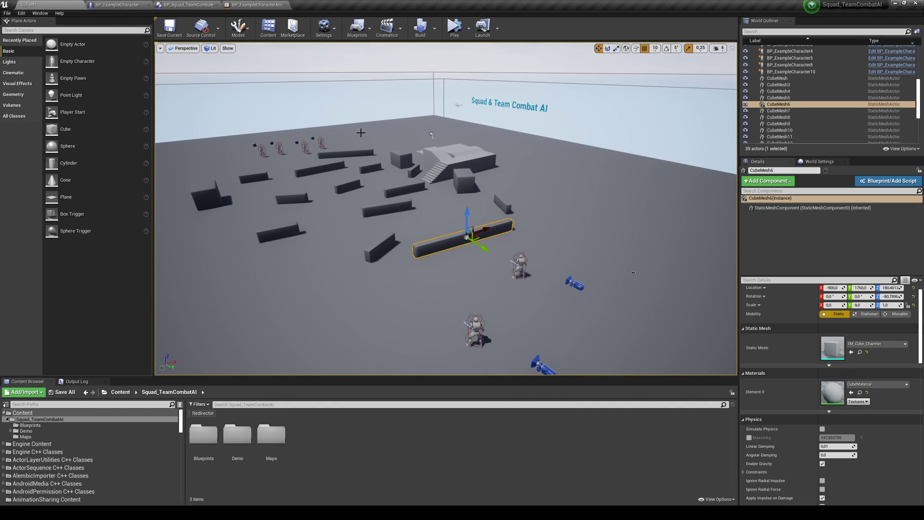
pyautogui.moveTo(553, 275)
pyautogui.mouseDown(button='right')
pyautogui.moveTo(543, 277)
pyautogui.moveTo(564, 279)
pyautogui.mouseUp(button='right')
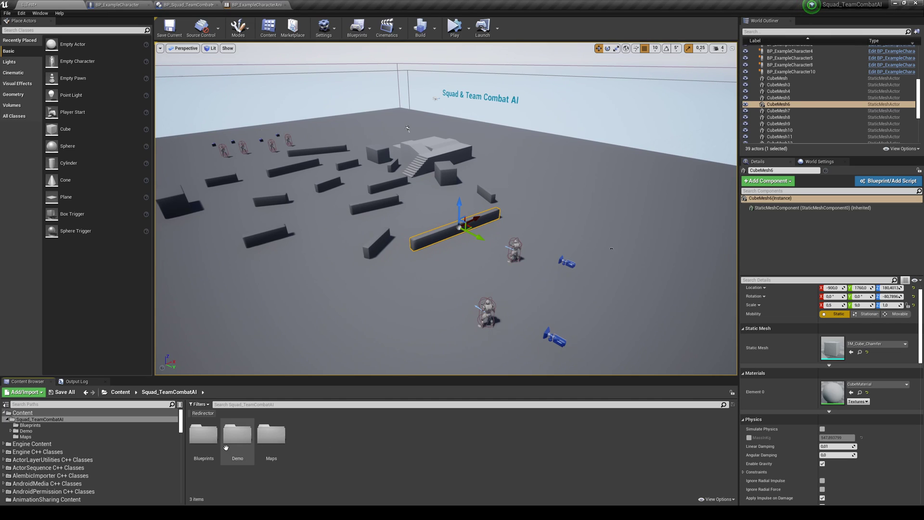
pyautogui.doubleClick(204, 434)
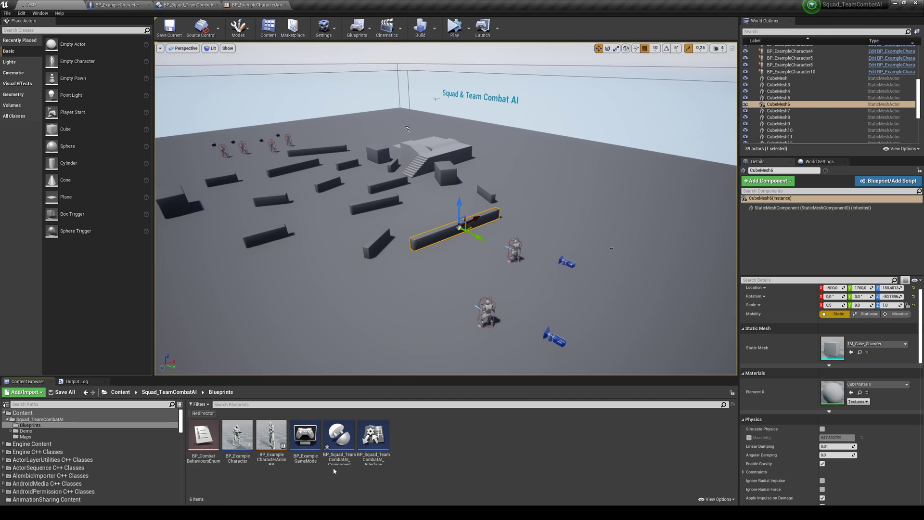
# Display the navigation mesh around the nearer squad and the cover walls, and hide it again
pyautogui.press('w')
pyautogui.moveTo(378, 332)
pyautogui.mouseDown(button='right')
pyautogui.moveTo(389, 342)
pyautogui.moveTo(367, 339)
pyautogui.mouseUp(button='right')
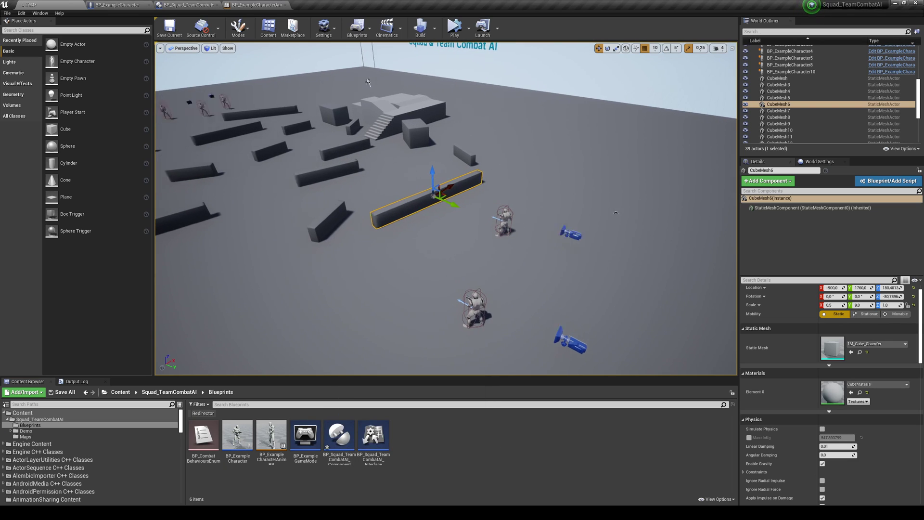
pyautogui.moveTo(538, 221); pyautogui.dragTo(524, 215, button='right')
pyautogui.press('s')
pyautogui.press('p')
pyautogui.moveTo(443, 227); pyautogui.dragTo(471, 231, button='right')
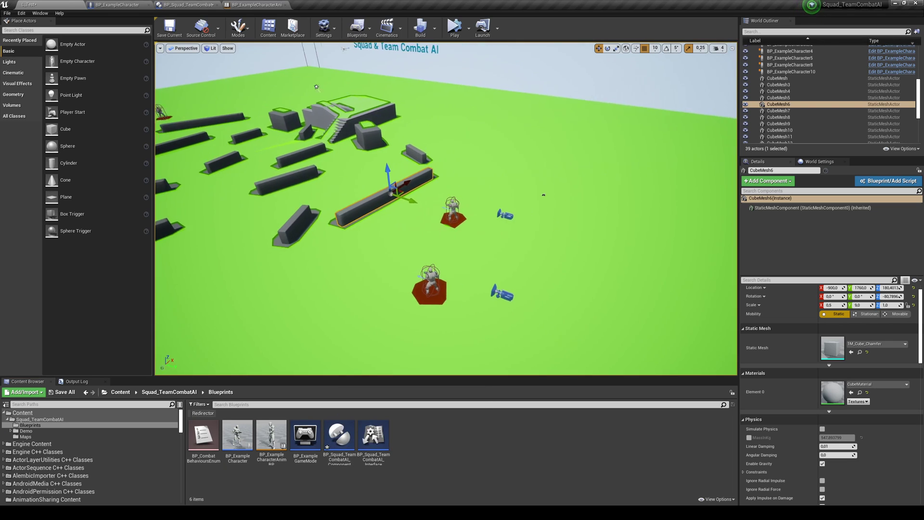
pyautogui.press('p')
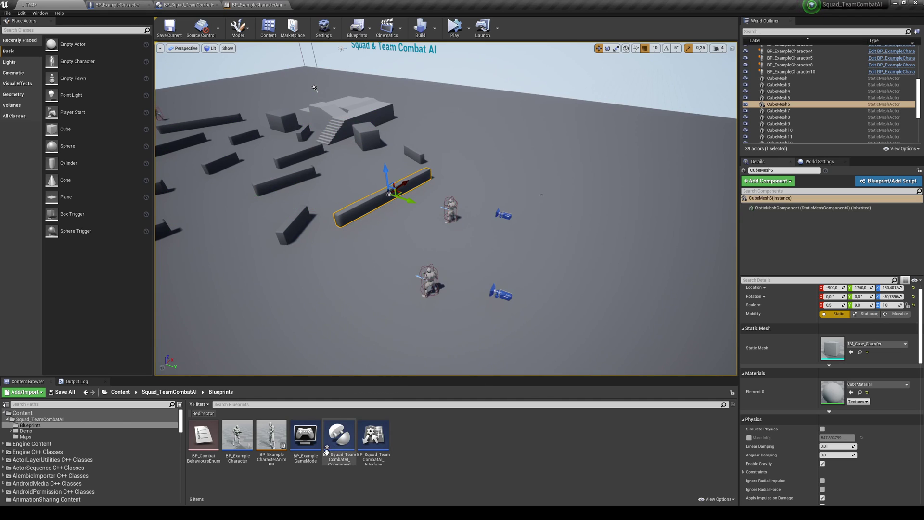
pyautogui.moveTo(343, 436)
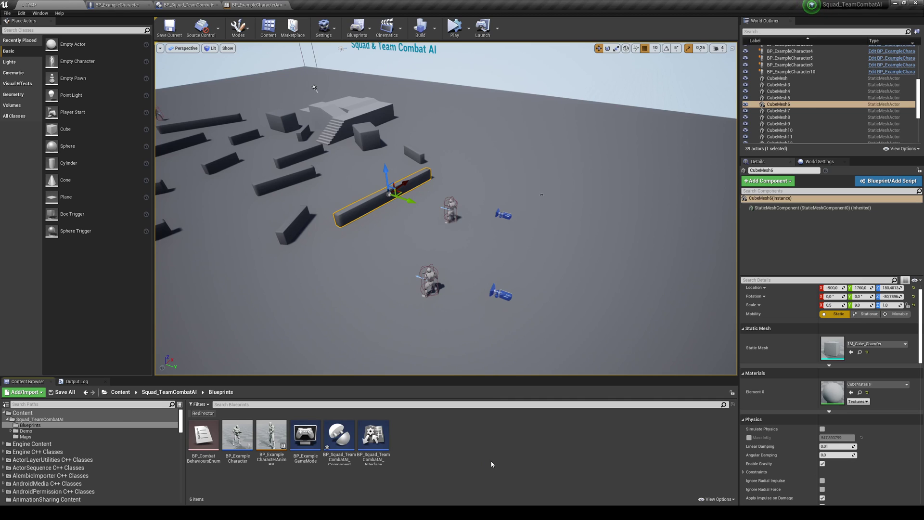
# Open BP_ExampleCharacter's event graph and review its Aiming animation toggle and Crouch sections
pyautogui.scroll(-5, 543, 304)
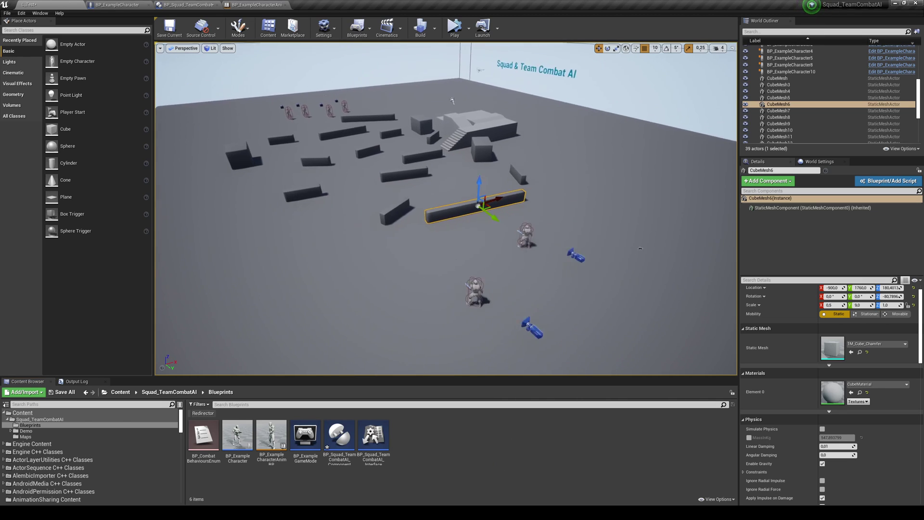
pyautogui.click(117, 4)
pyautogui.scroll(3, 465, 274)
pyautogui.scroll(4, 366, 255)
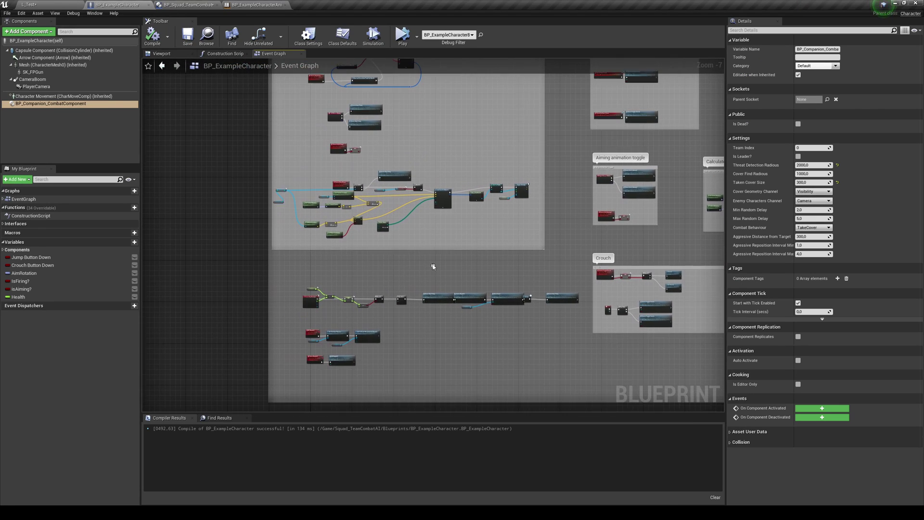
pyautogui.moveTo(529, 177); pyautogui.dragTo(258, 230, button='right')
pyautogui.scroll(-2, 258, 230)
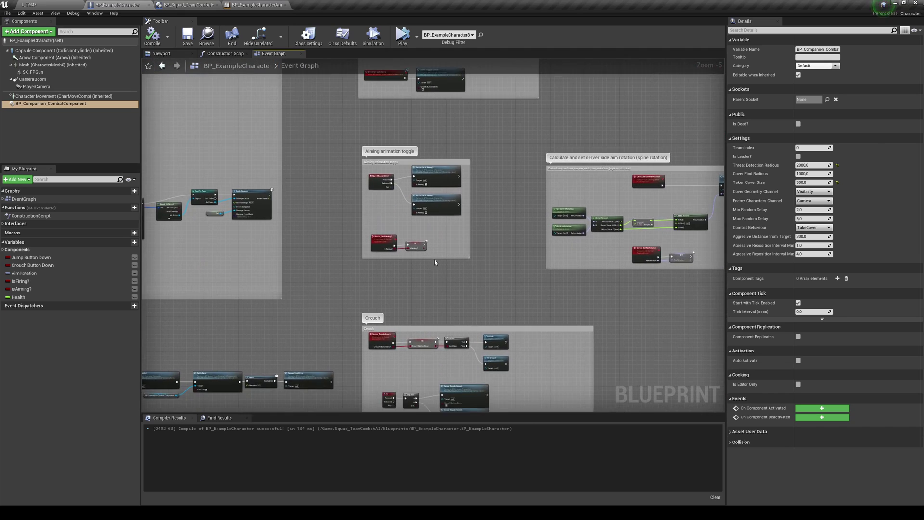
pyautogui.scroll(2, 434, 259)
pyautogui.moveTo(436, 242); pyautogui.dragTo(449, 181, button='right')
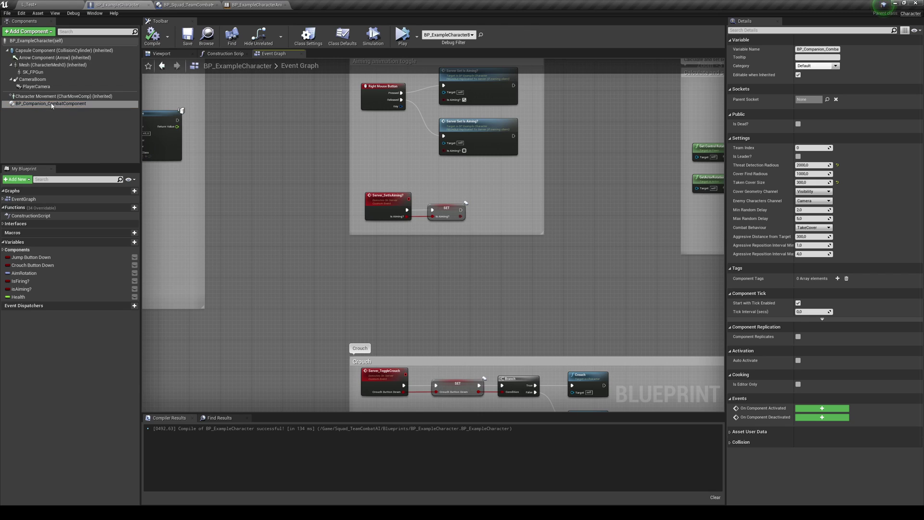
pyautogui.scroll(-2, 418, 202)
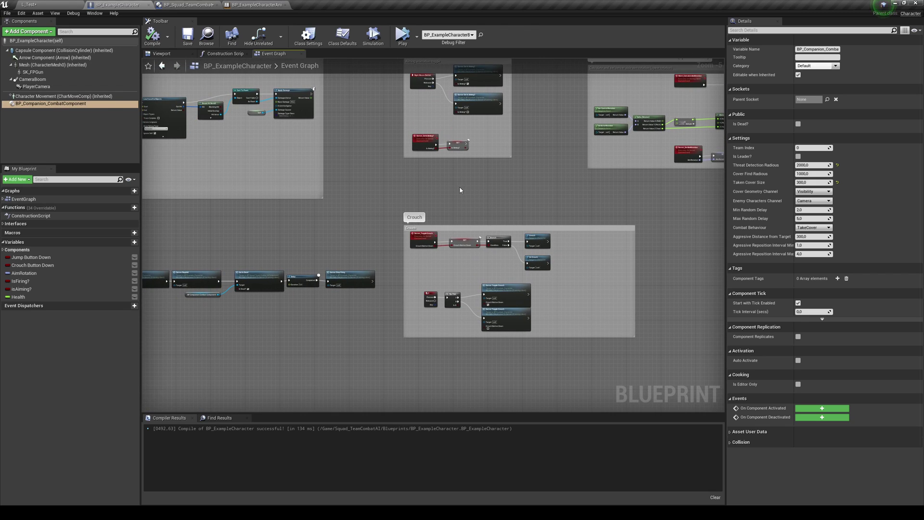
pyautogui.moveTo(448, 183); pyautogui.dragTo(563, 257, button='right')
pyautogui.scroll(-1, 563, 257)
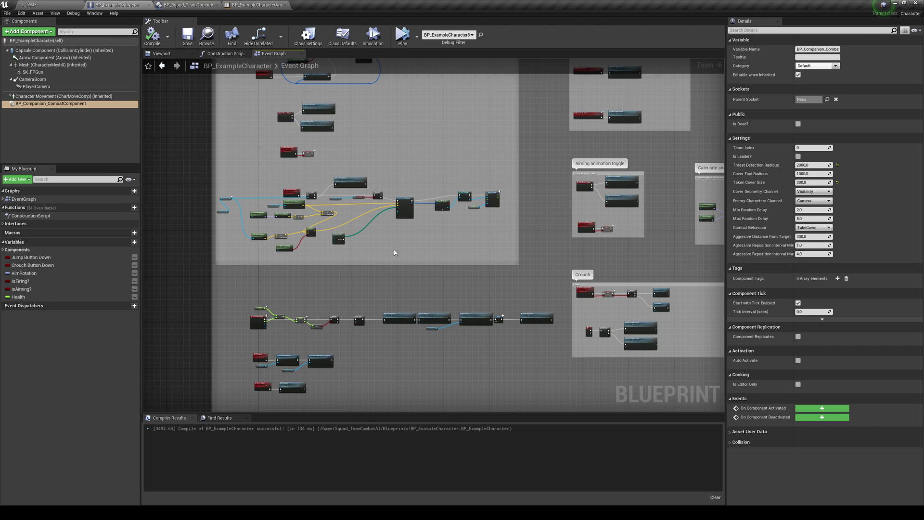
# Examine the Event AnyDamage health logic and the ragdoll events in BP_ExampleCharacter's event graph
pyautogui.moveTo(268, 336); pyautogui.dragTo(322, 270, button='right')
pyautogui.scroll(4, 322, 270)
pyautogui.moveTo(399, 272); pyautogui.dragTo(324, 233, button='right')
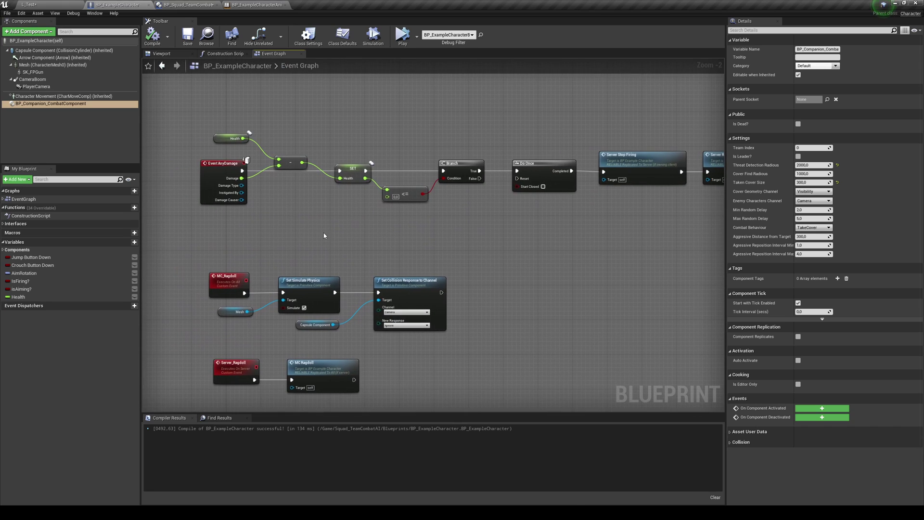
pyautogui.scroll(-1, 324, 232)
pyautogui.moveTo(356, 151); pyautogui.dragTo(255, 143, button='right')
pyautogui.moveTo(387, 144); pyautogui.dragTo(267, 165, button='right')
pyautogui.scroll(-4, 326, 166)
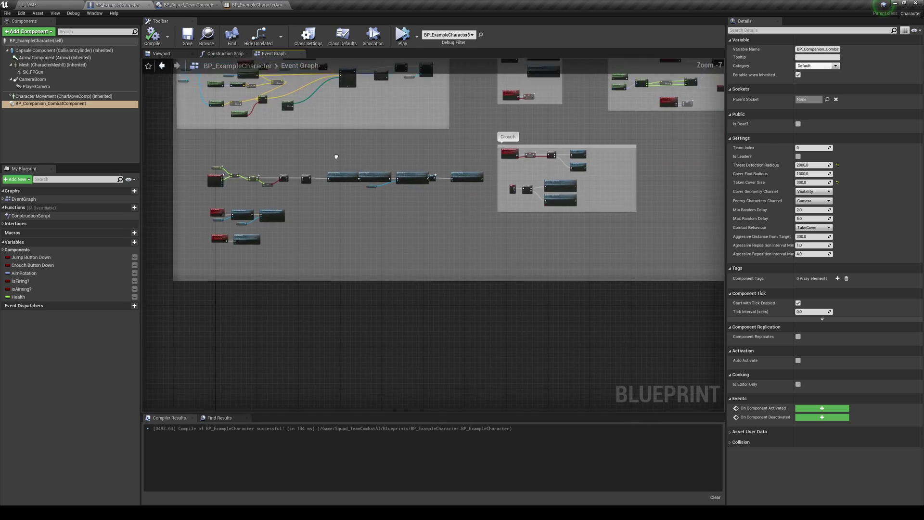
# Look over the Fire shot trace and Squad and Combat AI Interface Events sections, and return to the level
pyautogui.moveTo(485, 92); pyautogui.dragTo(400, 254, button='right')
pyautogui.moveTo(423, 218); pyautogui.dragTo(453, 292, button='right')
pyautogui.moveTo(605, 208); pyautogui.dragTo(638, 198, button='right')
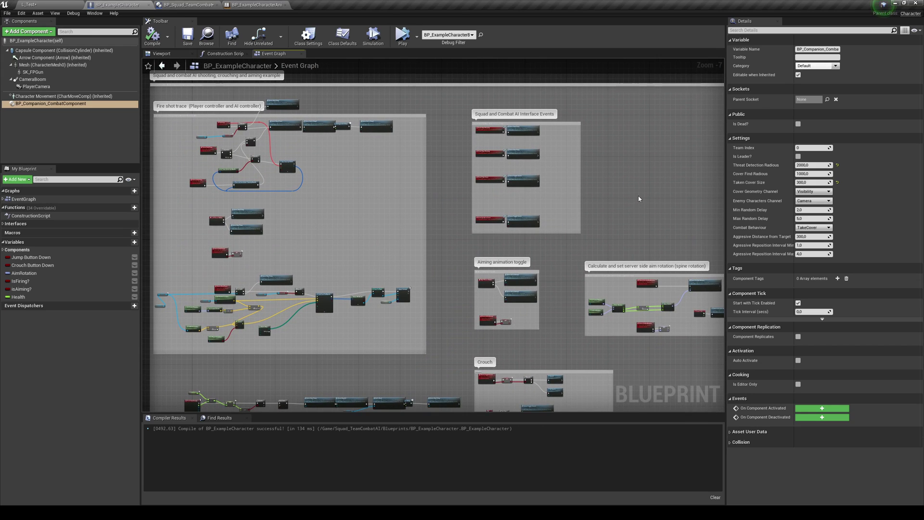
pyautogui.click(27, 4)
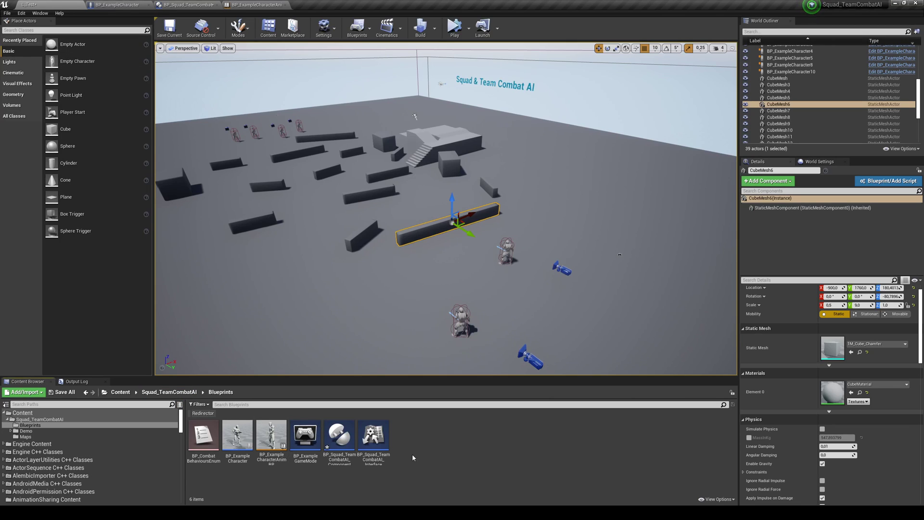